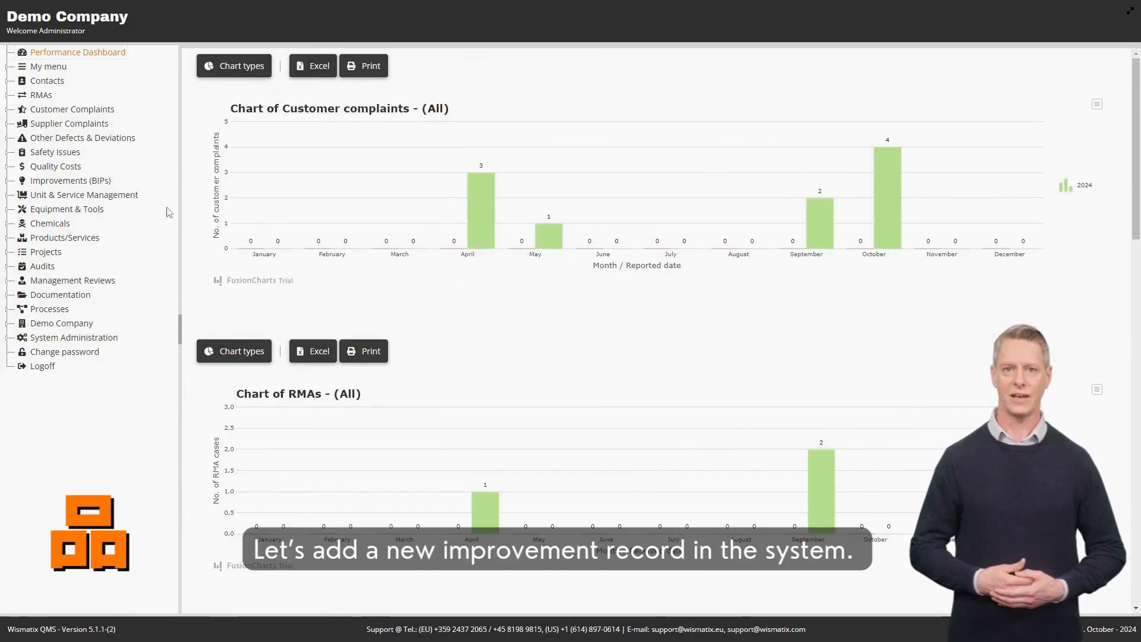
Step: Start a new improvement (BIP) record and title it "Improving Equipment Corrosion Resistance"
click(70, 182)
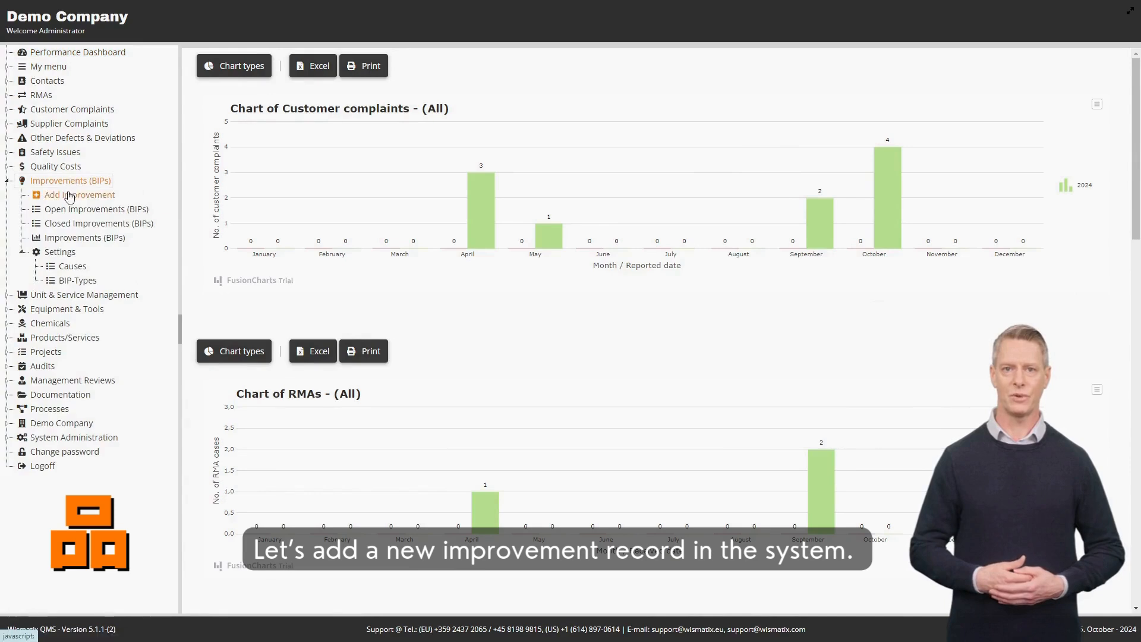
click(76, 200)
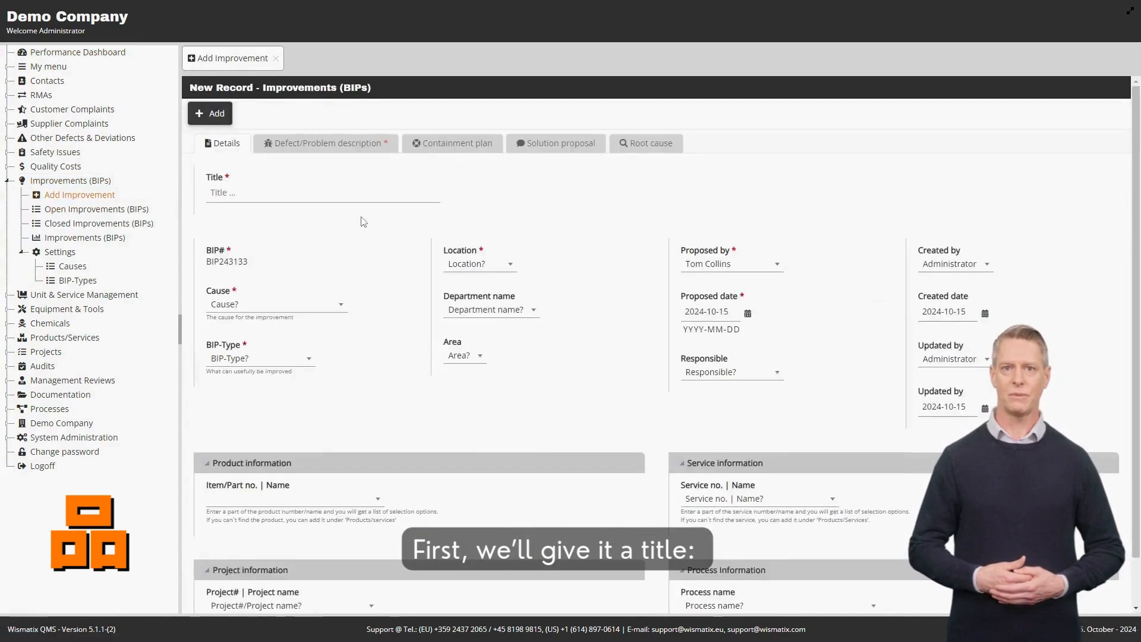
click(243, 192)
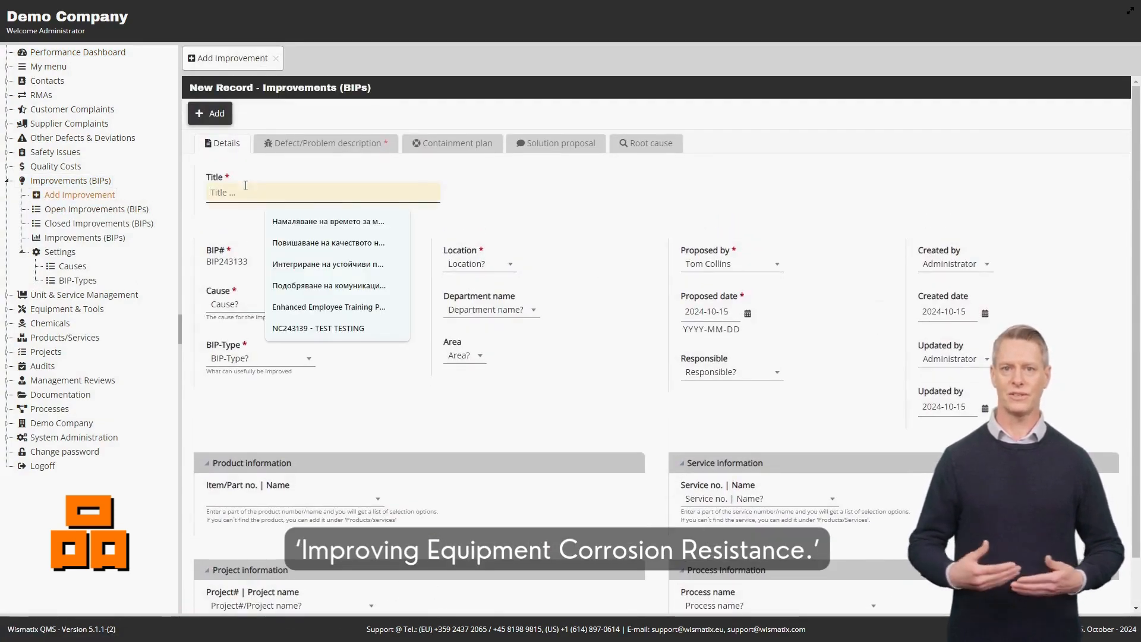
text(Improv)
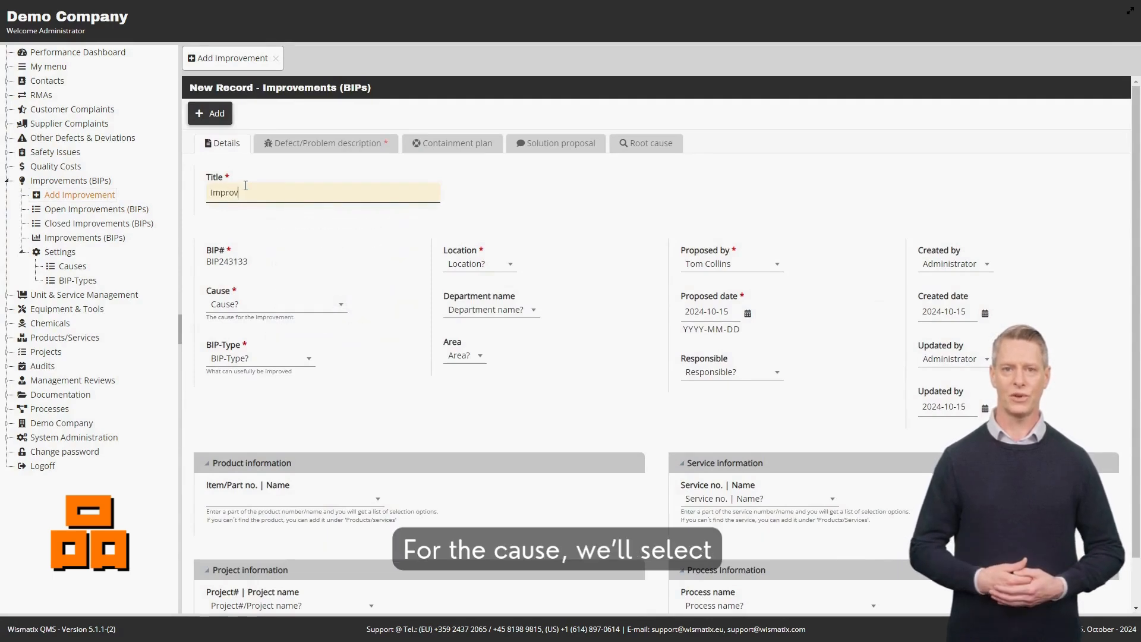
text(ing Equip)
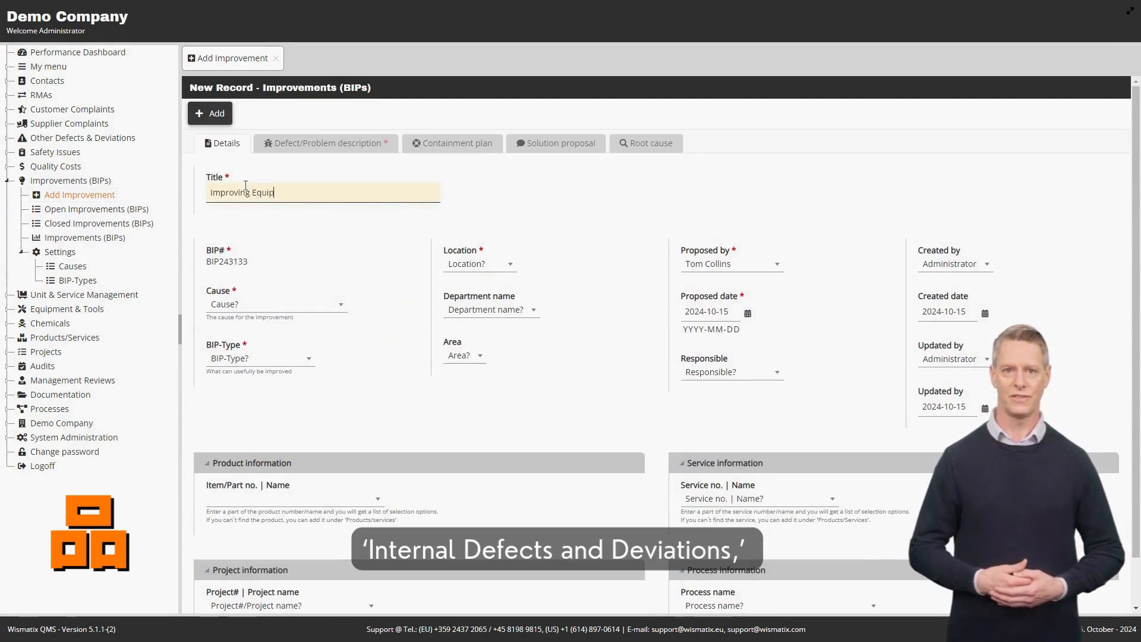
text(ment C)
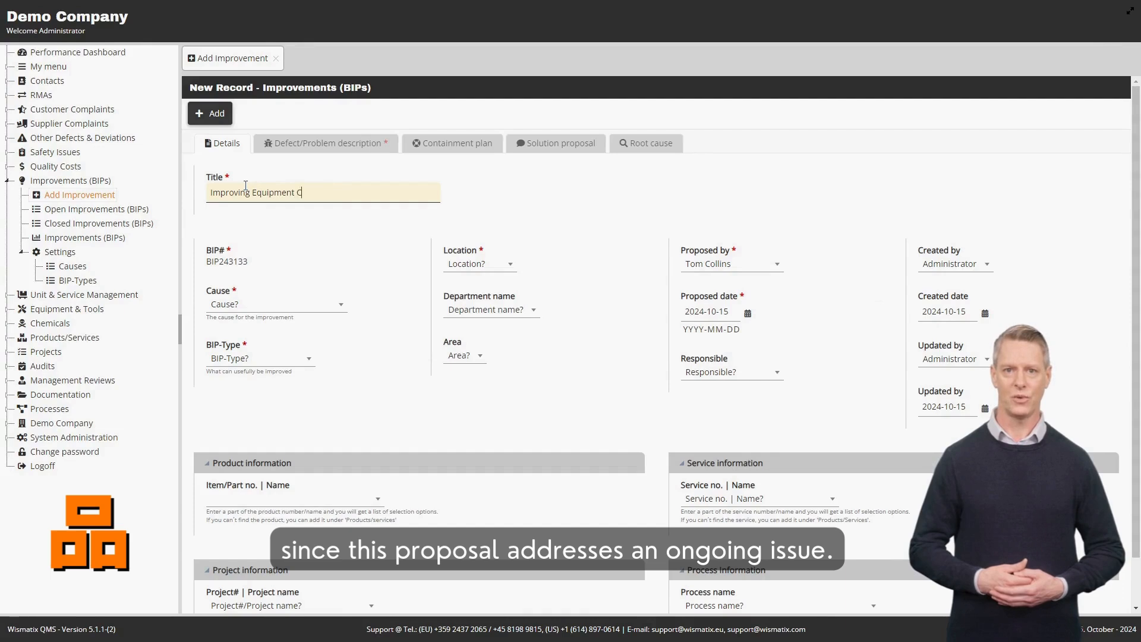
text(orrosio)
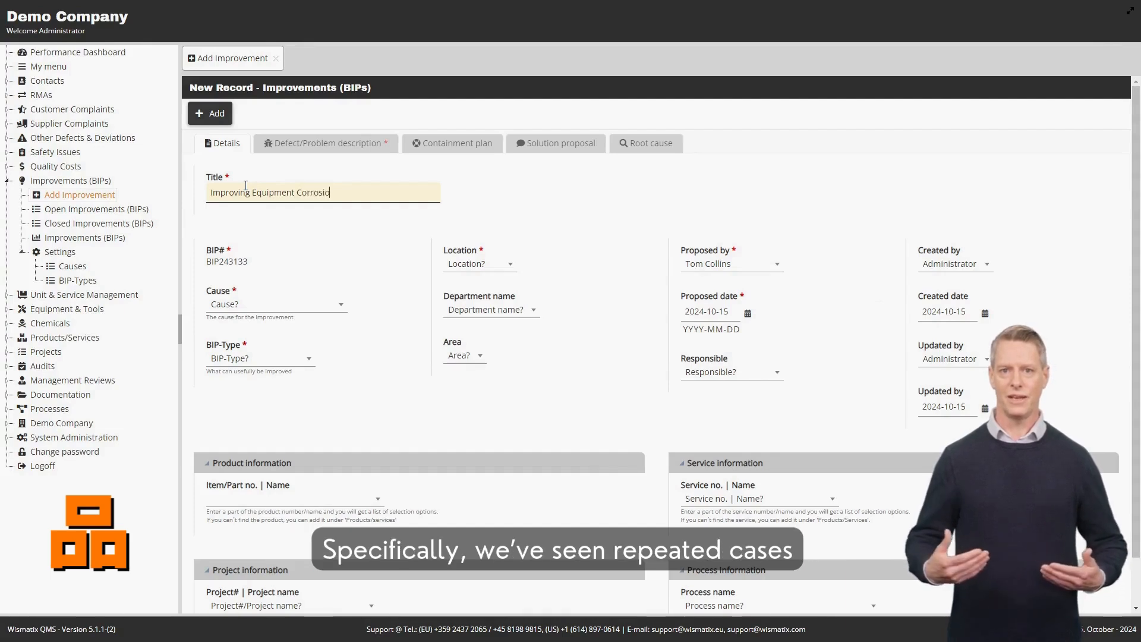
text(n Resis)
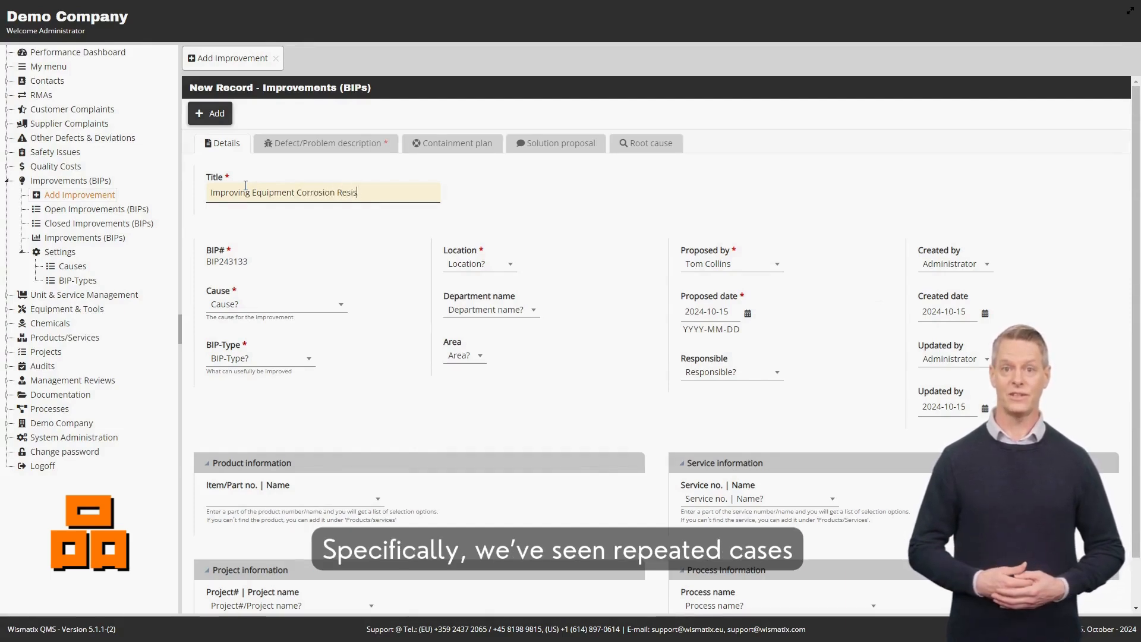
text(tance)
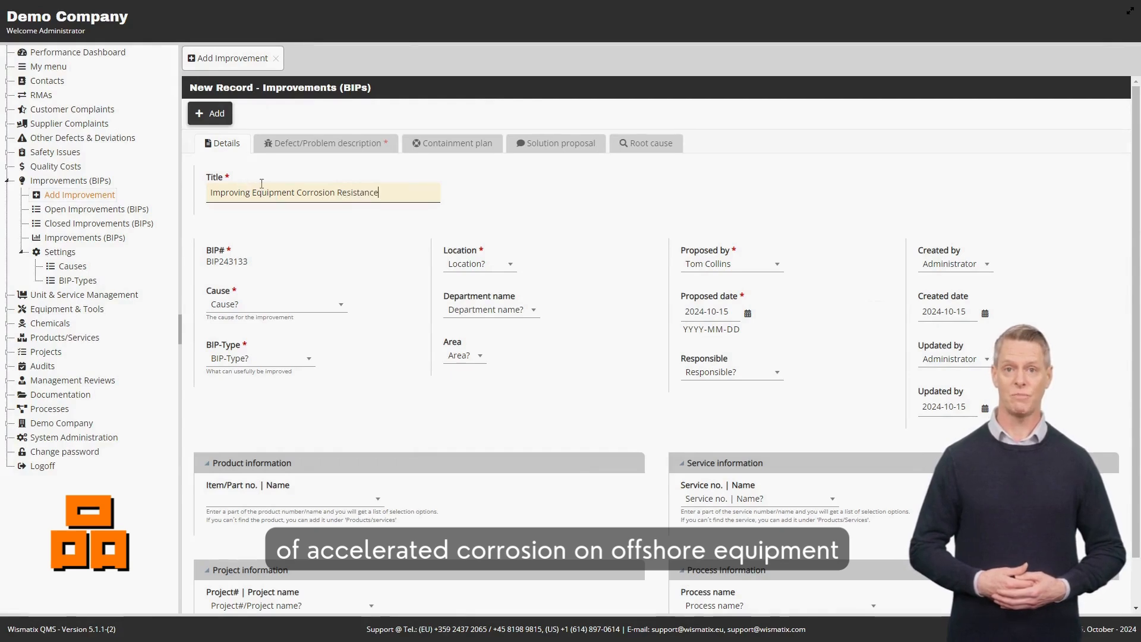
Step: Set the record's cause to Internal defects and deviations and its BIP-Type to Product
click(300, 308)
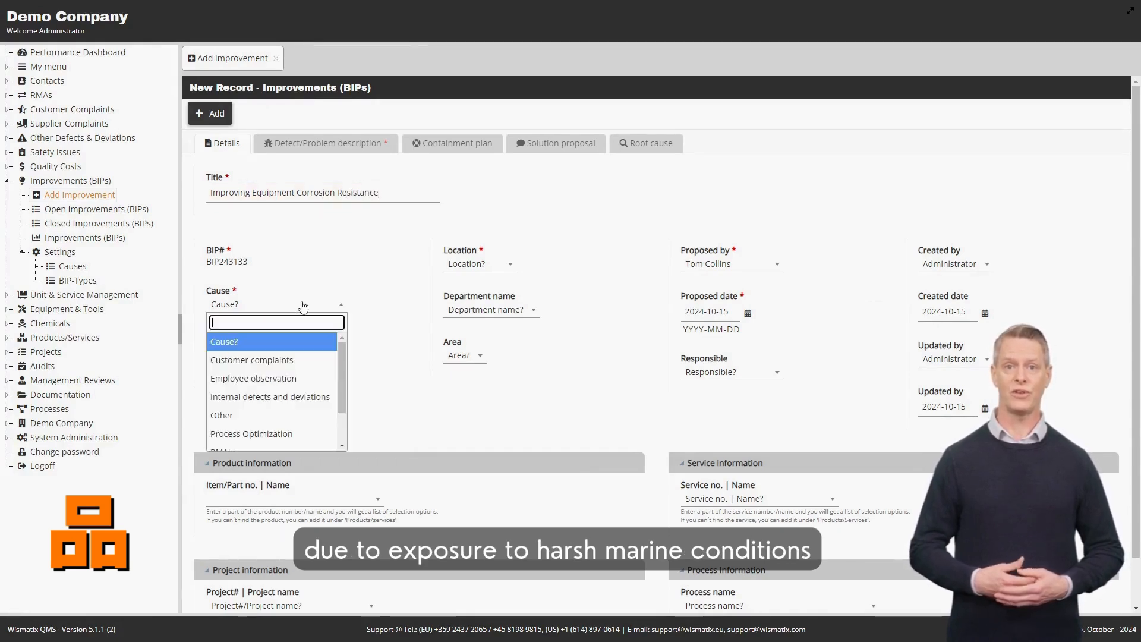
click(268, 403)
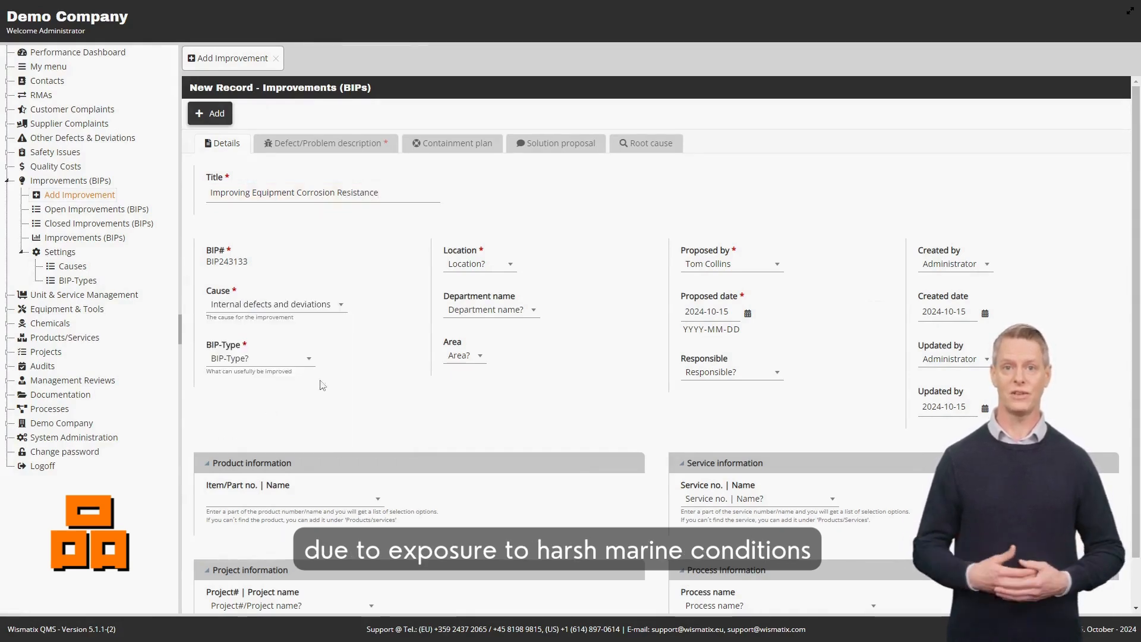
click(293, 359)
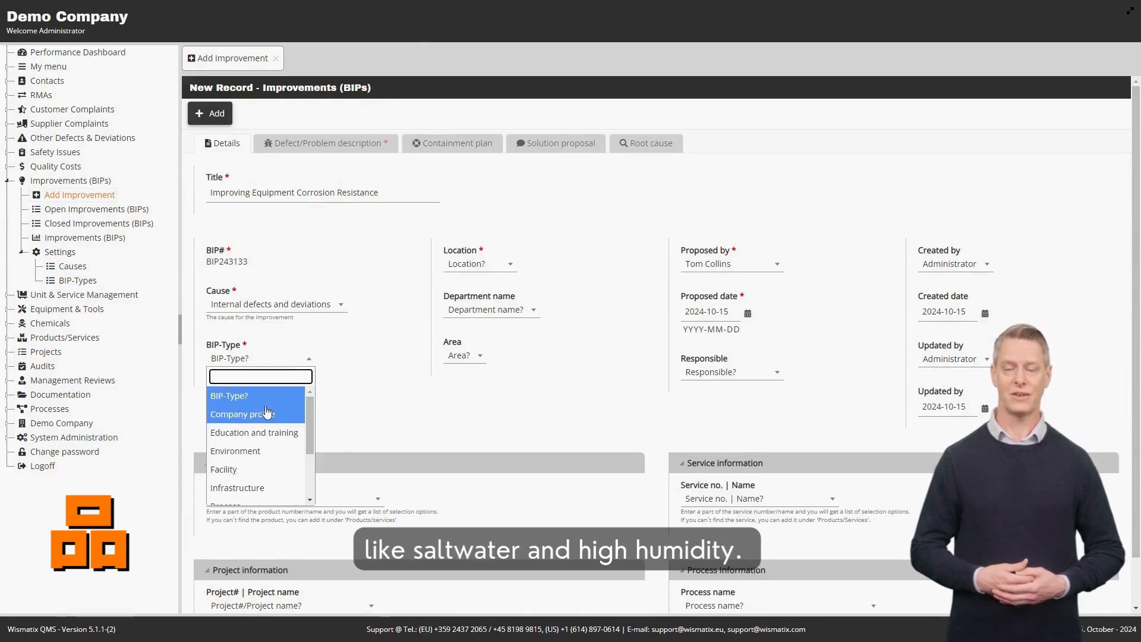
scroll(261, 419, down, 3)
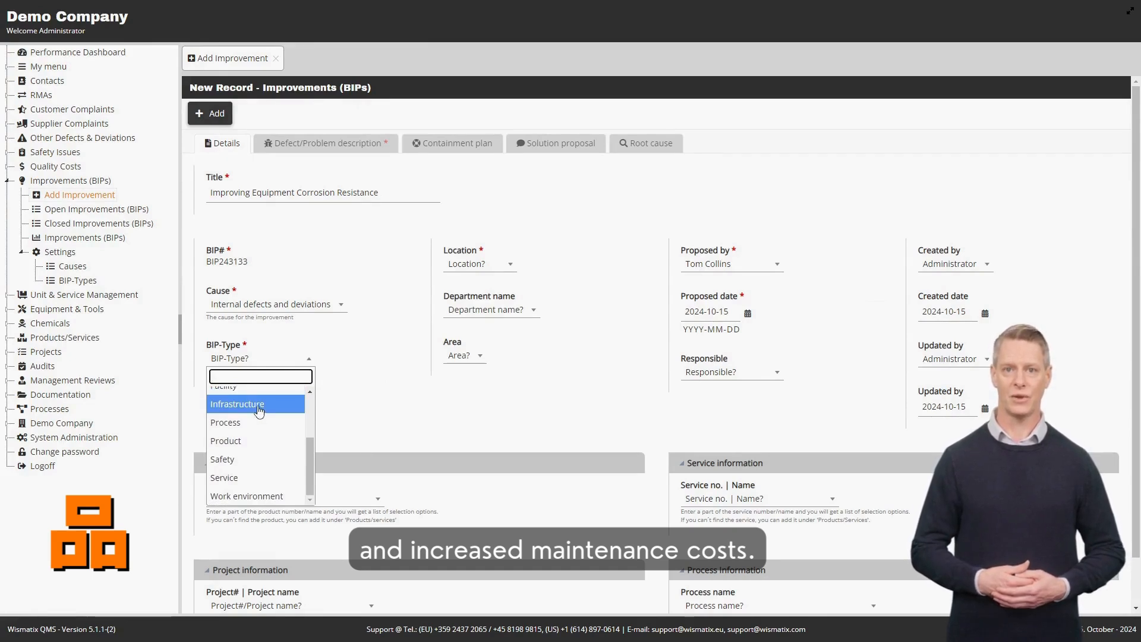
click(247, 441)
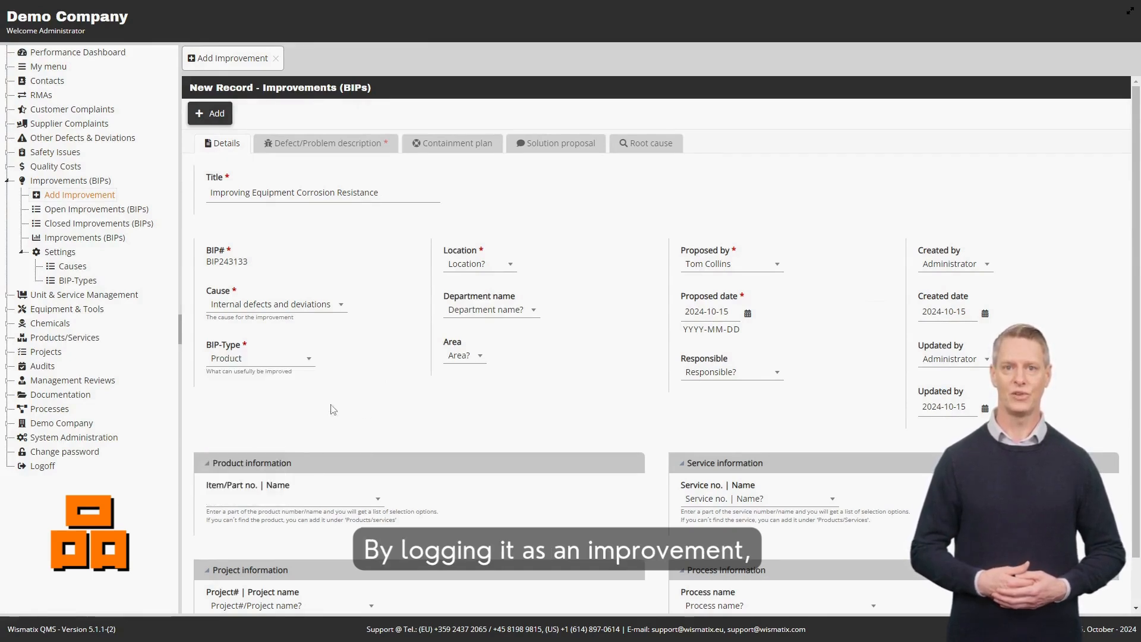
Step: Set the location to Main address and the department to Управление, and assign the responsible person
click(472, 263)
click(471, 320)
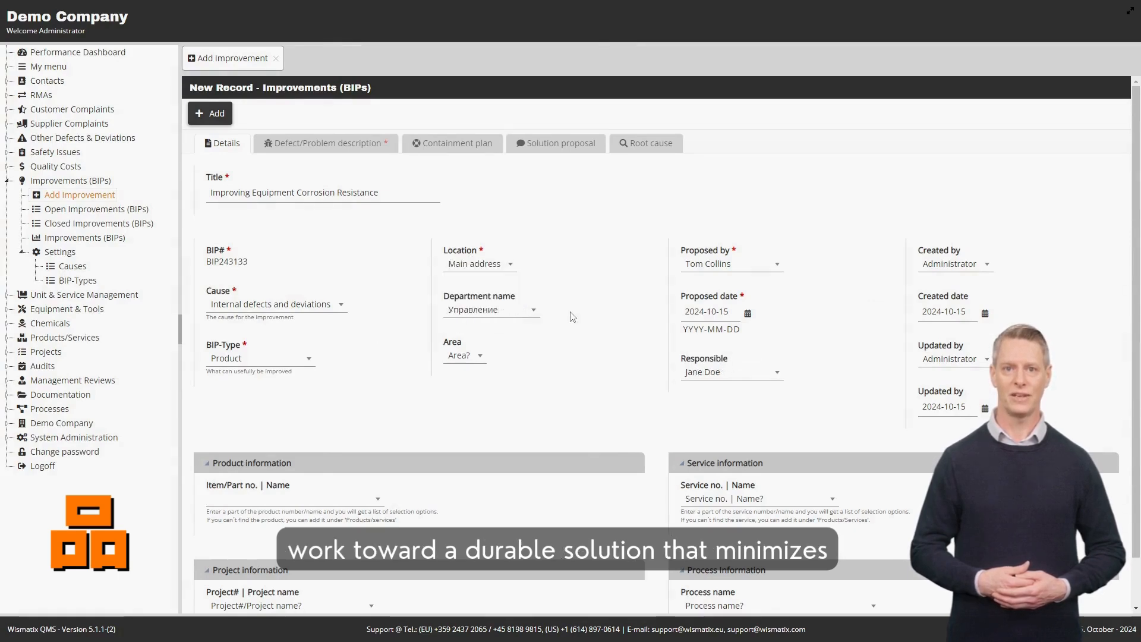
Step: Fill in the problem description and enter the containment plan "To contain the issue, a more frequent maintenance schedule will be implemented."
click(304, 148)
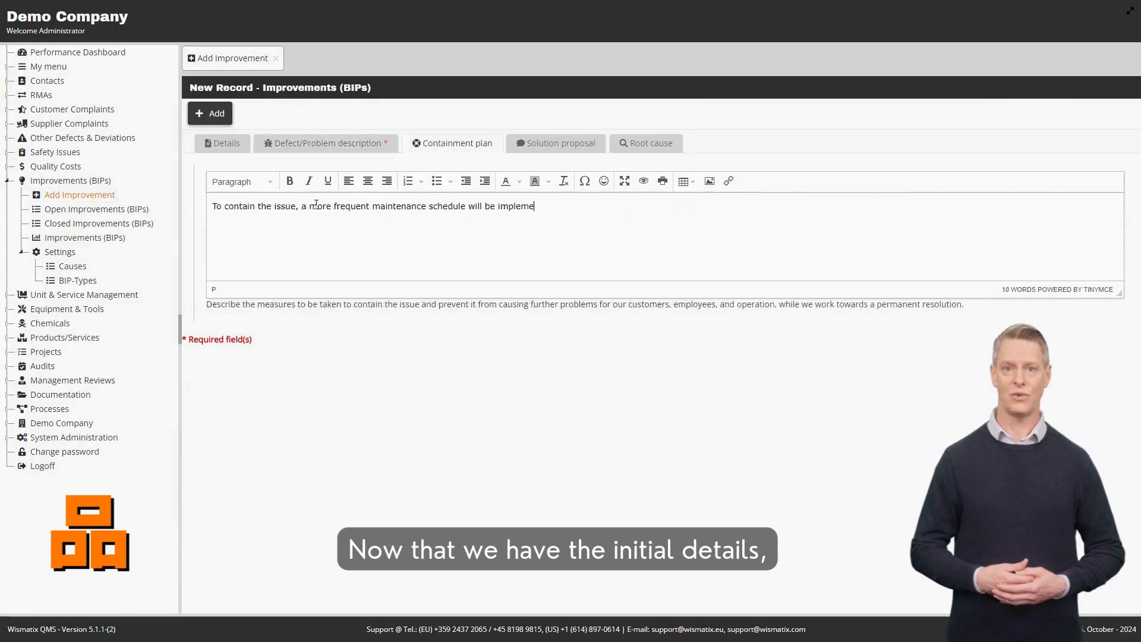
text(ed)
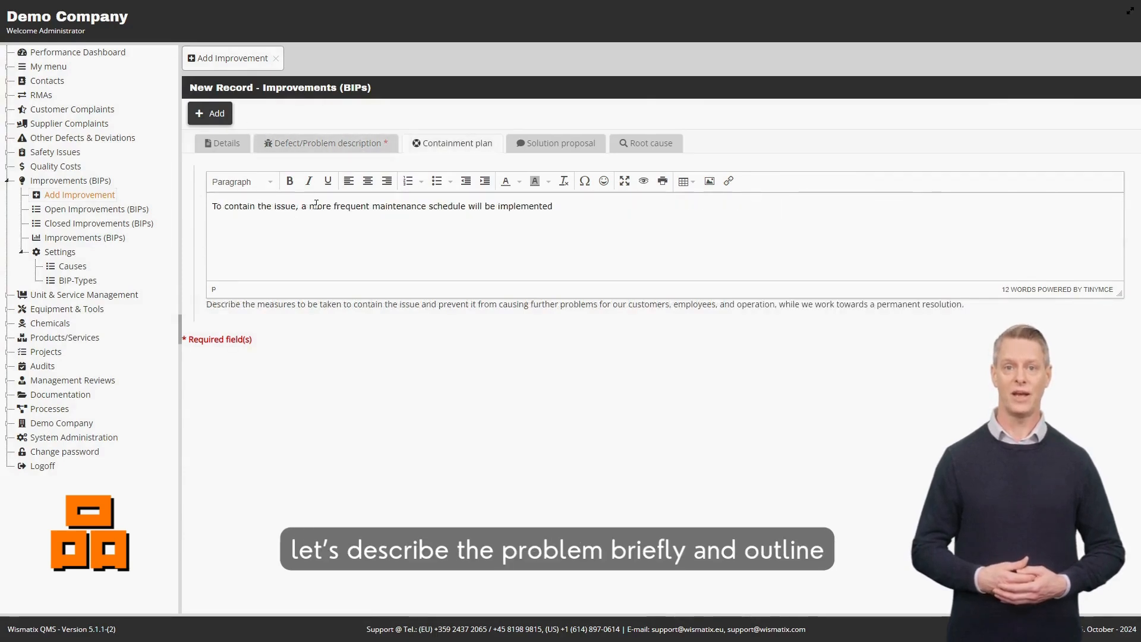
text(.)
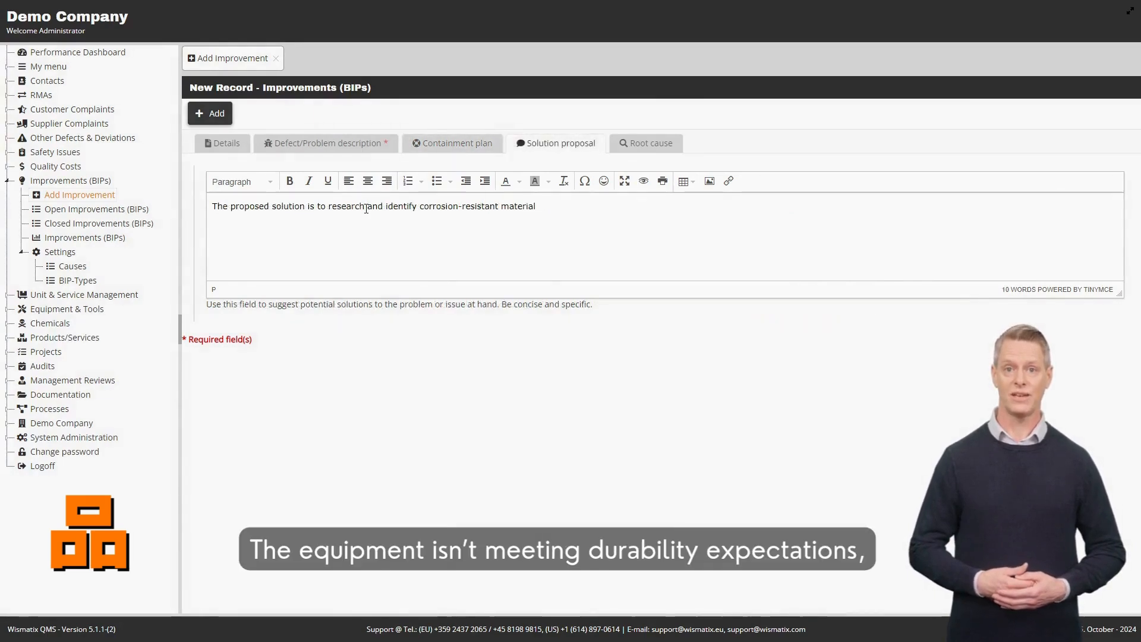
Step: Enter the solution proposal "The proposed solution is to research and identify corrosion-resistant materials specifically designed for marine environments."
text(cif)
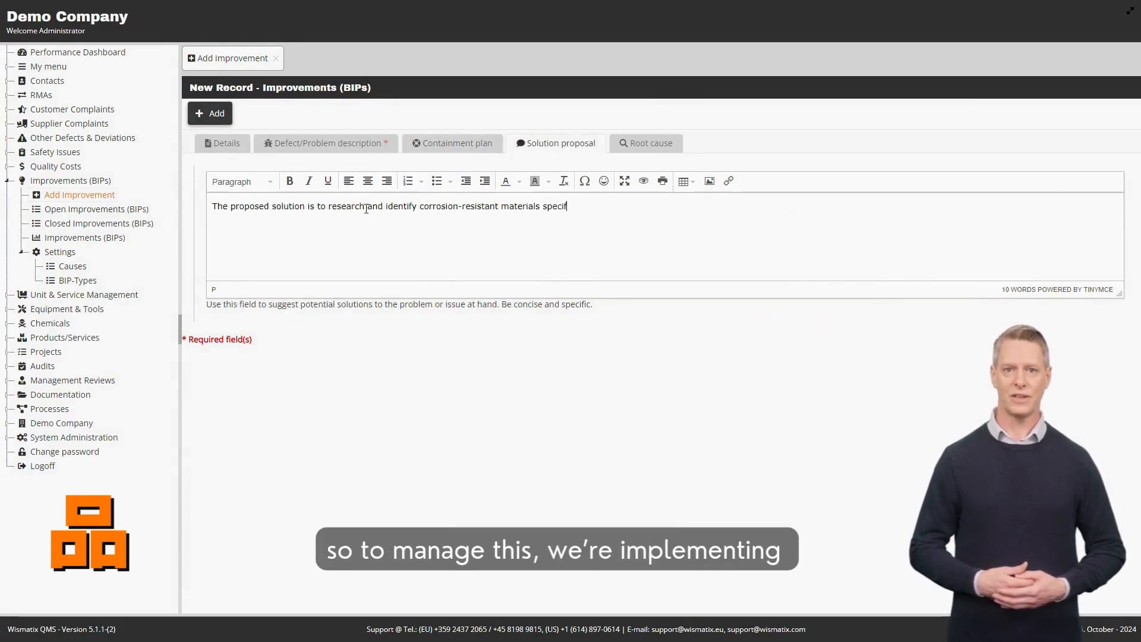
text(ically designe)
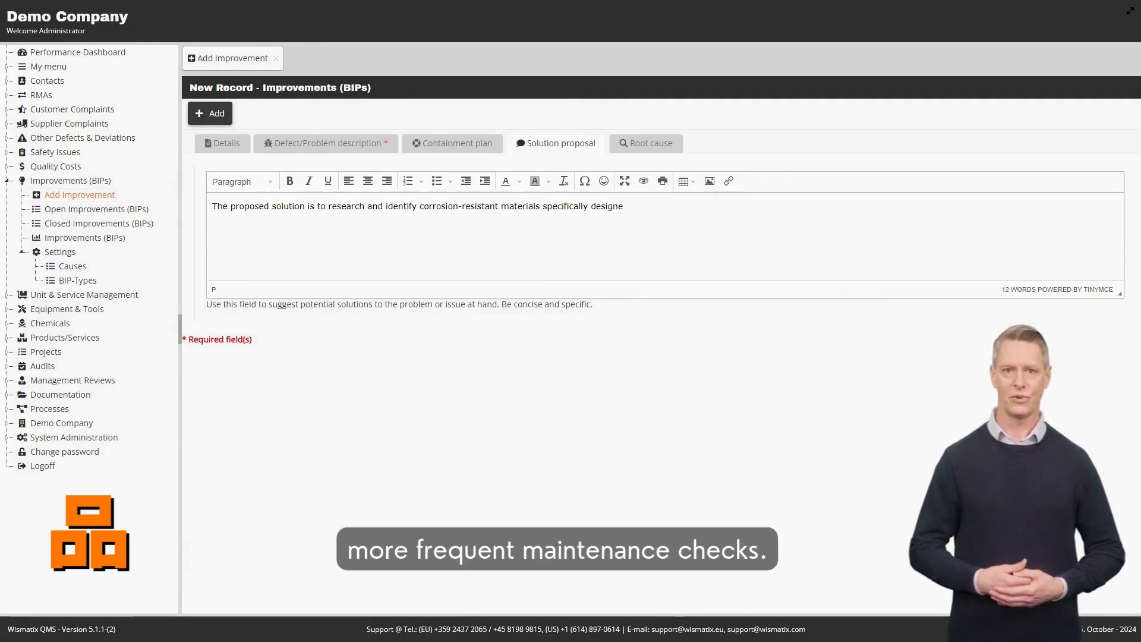
text(d for m)
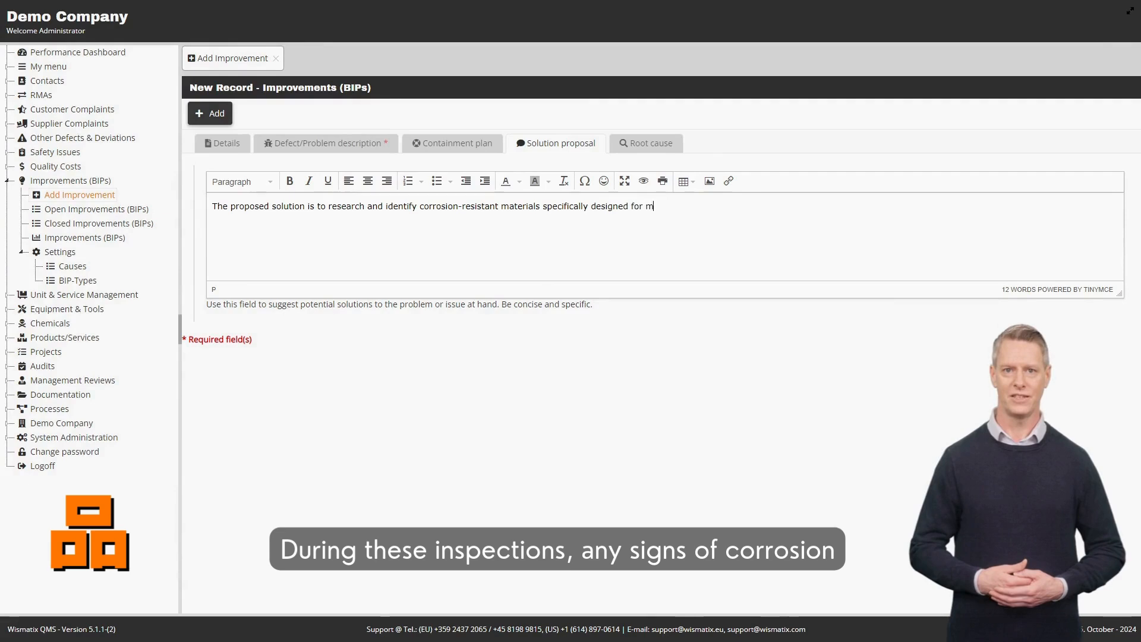
text(arine )
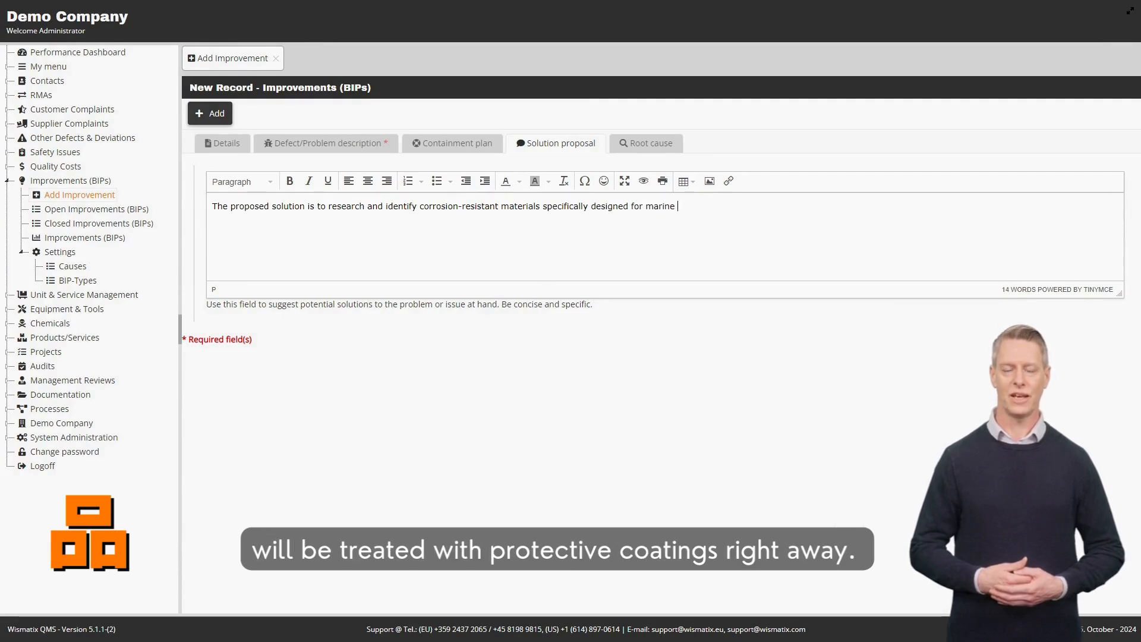
text(envir)
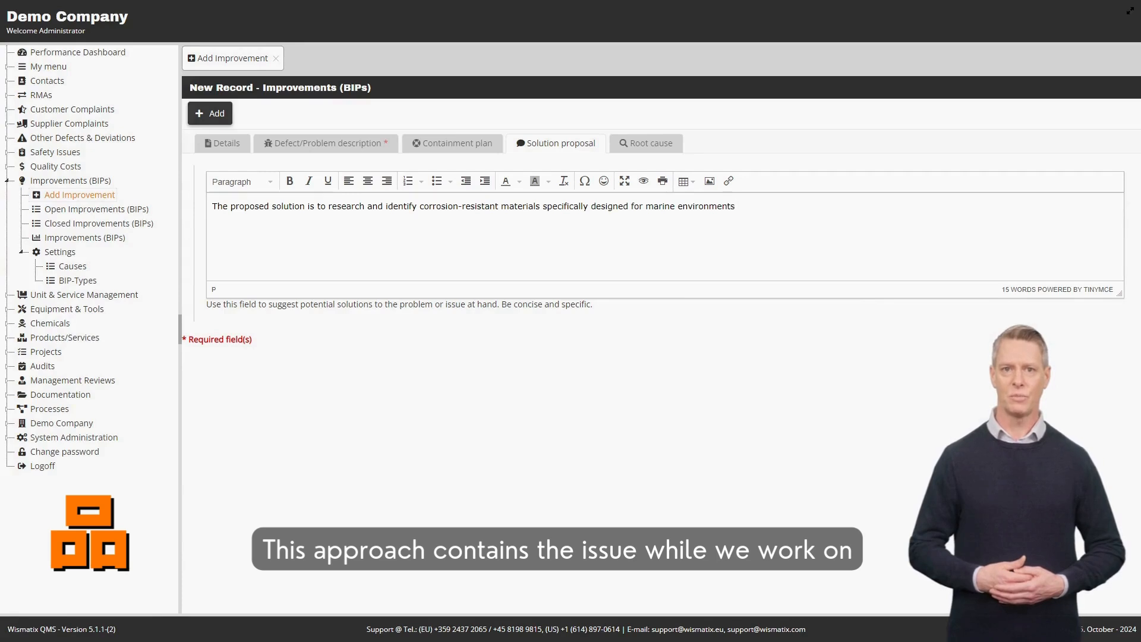
text(onments)
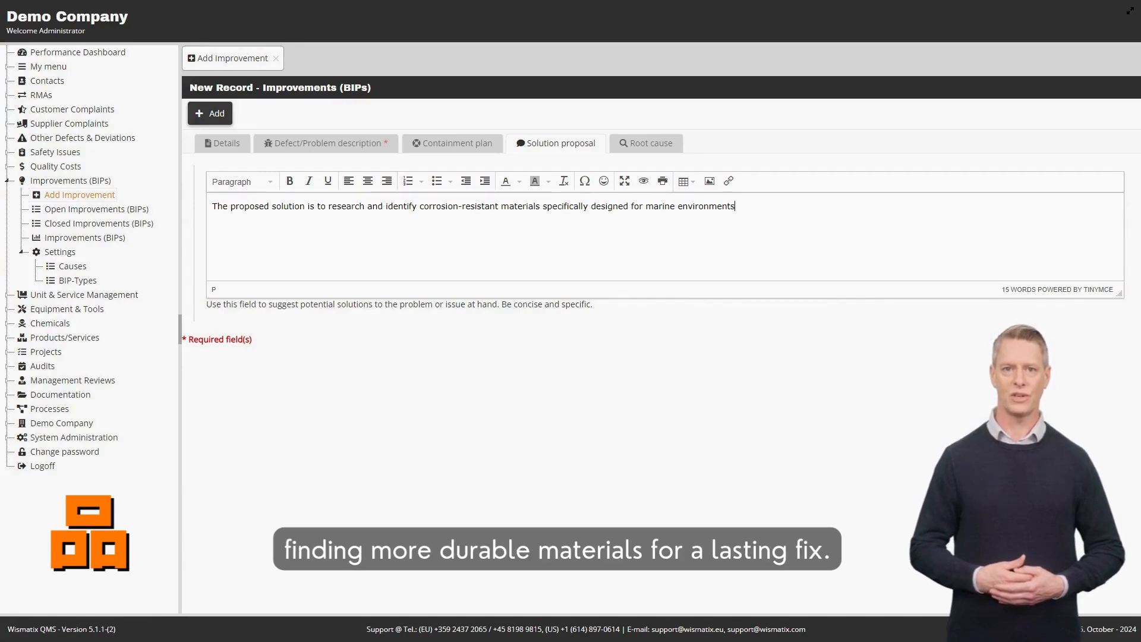
text(. This)
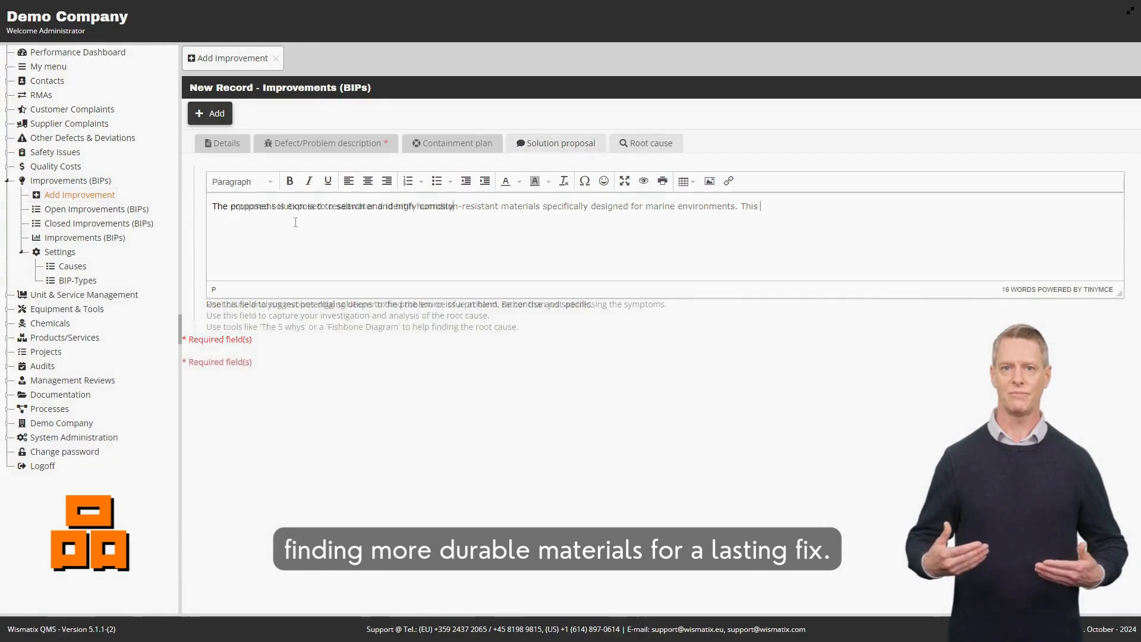
Step: Enter the root cause "The equipment is exposed to saltwater and high humidity, which accelerates corrosion. The materials lack adequate resistance to these environments."
text(, which accelerat)
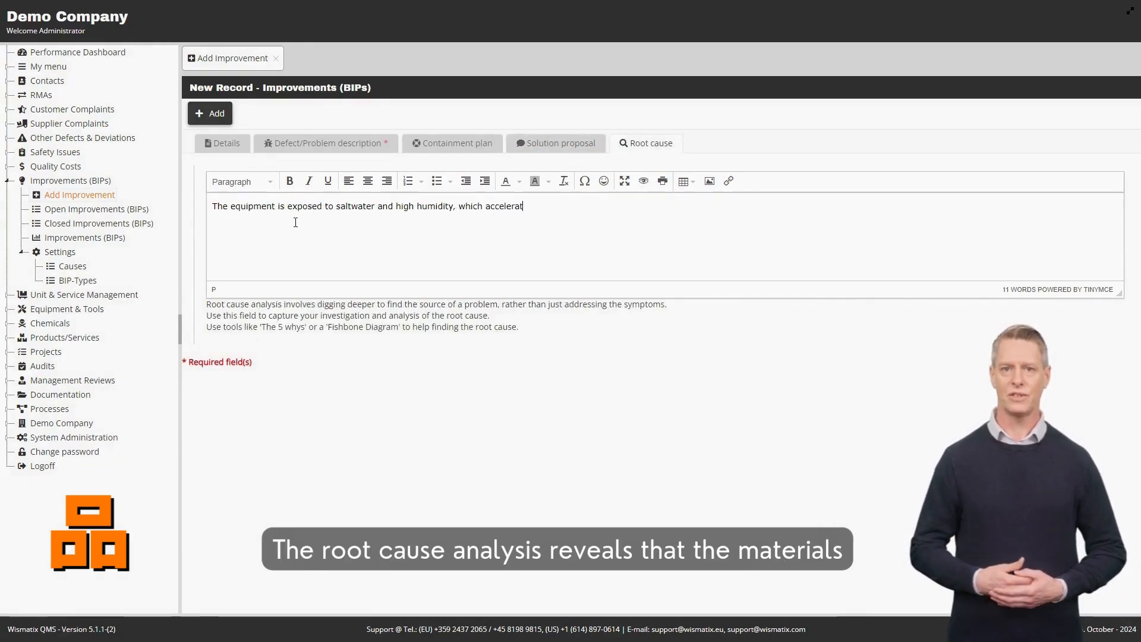
text(es corrosion)
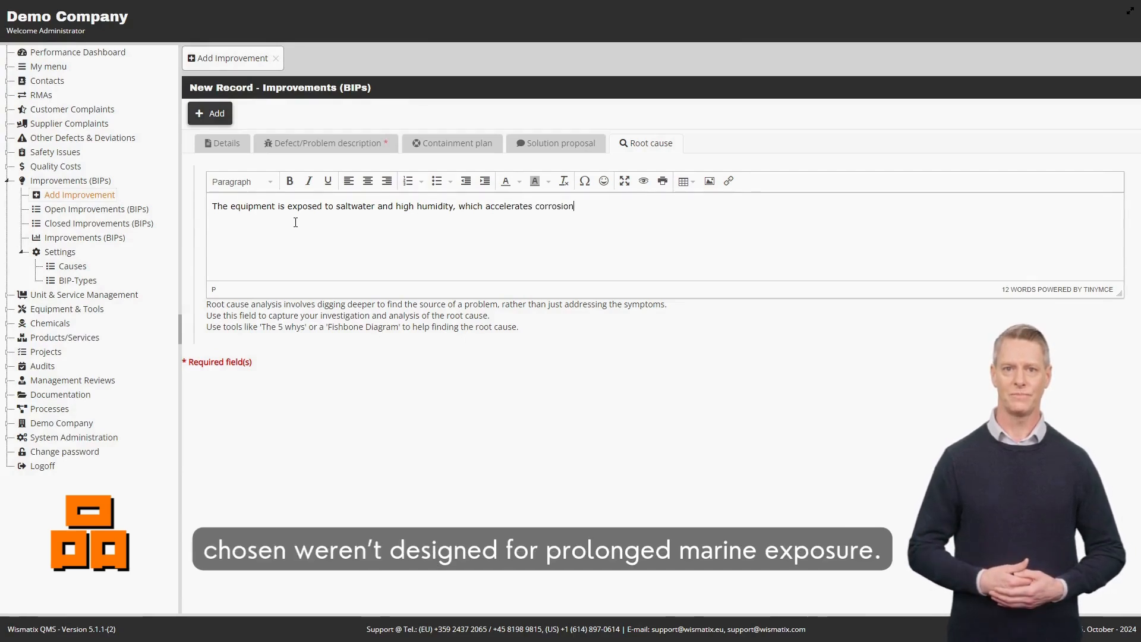
text(. The mater)
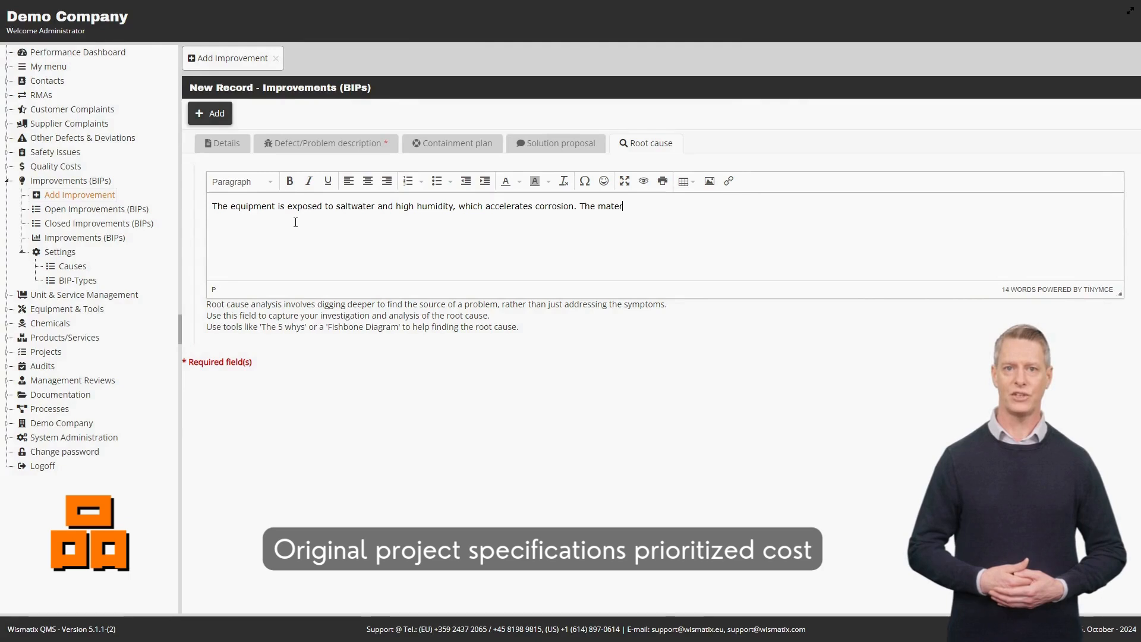
text(ials lack adequate)
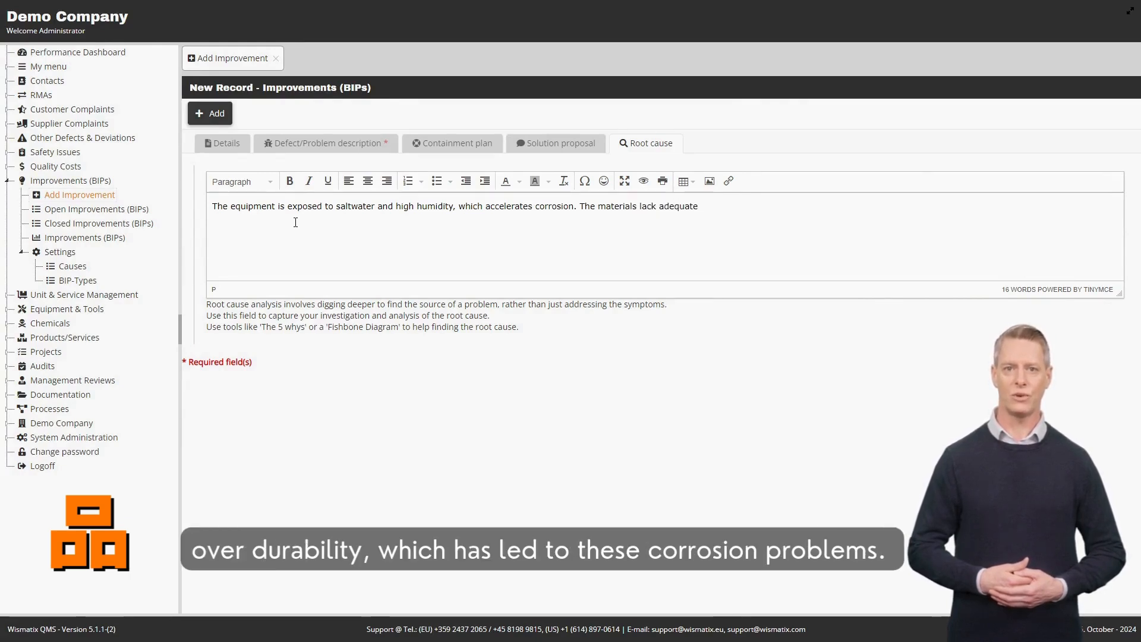
text( resistan)
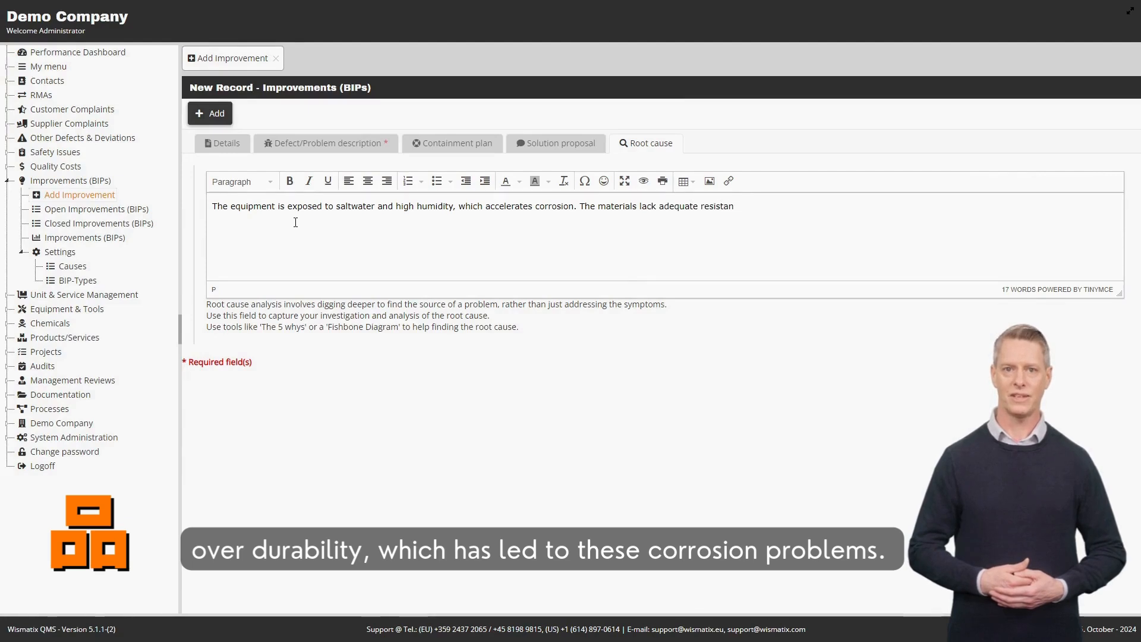
text(ce to thes)
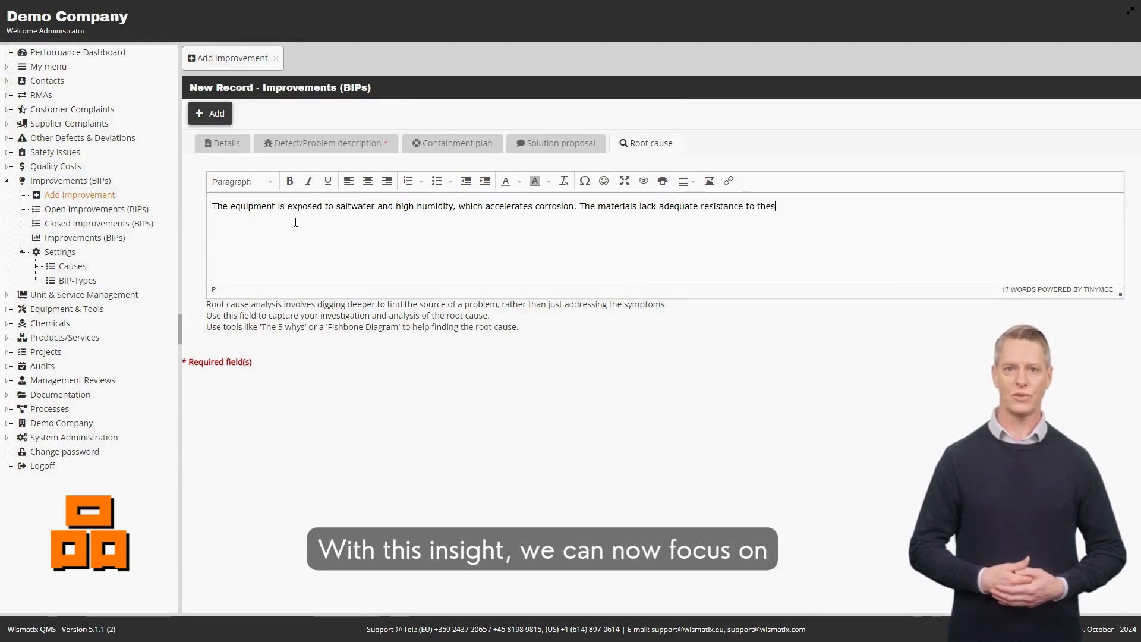
text(e environm)
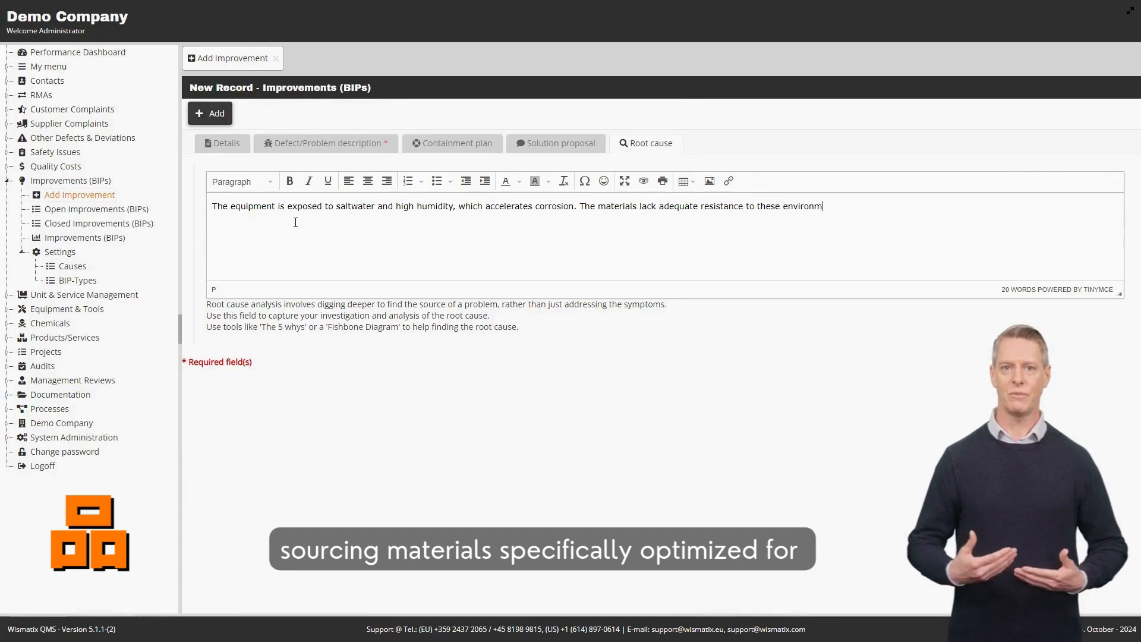
text(ents.)
Step: Register the new equipment corrosion resistance improvement and locate it in the list of open improvements
click(226, 114)
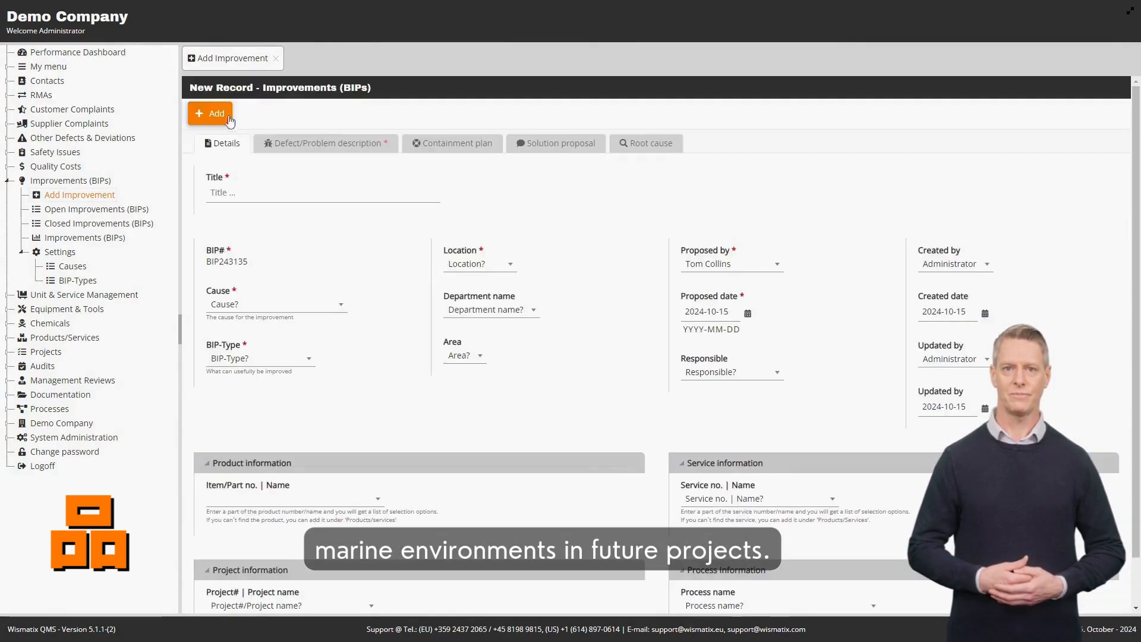
click(83, 216)
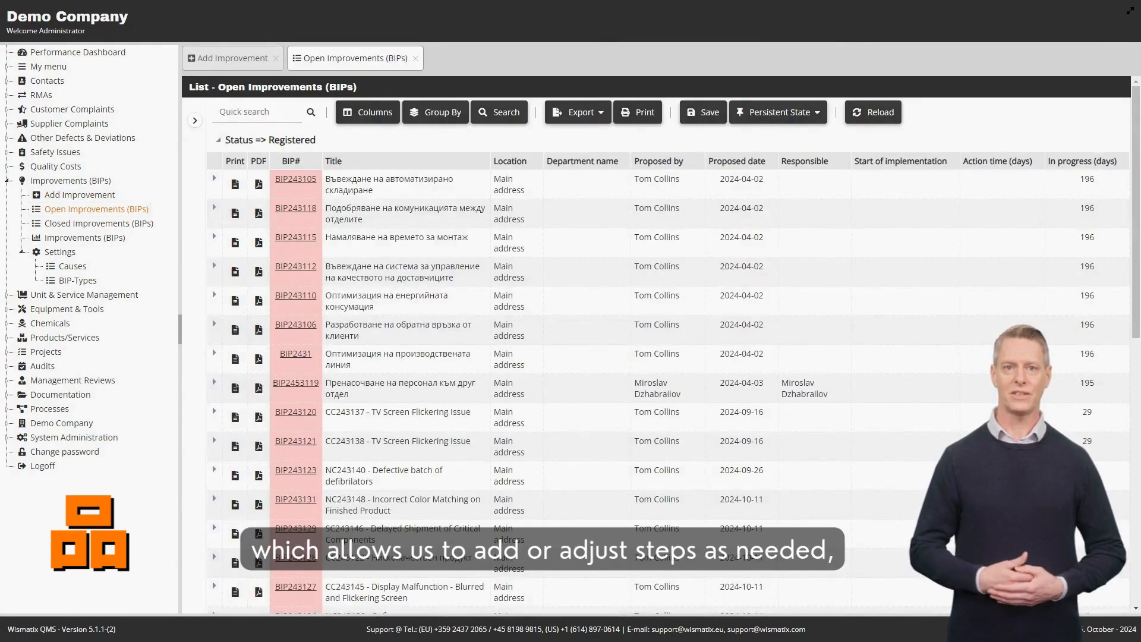
scroll(404, 330, down, 5)
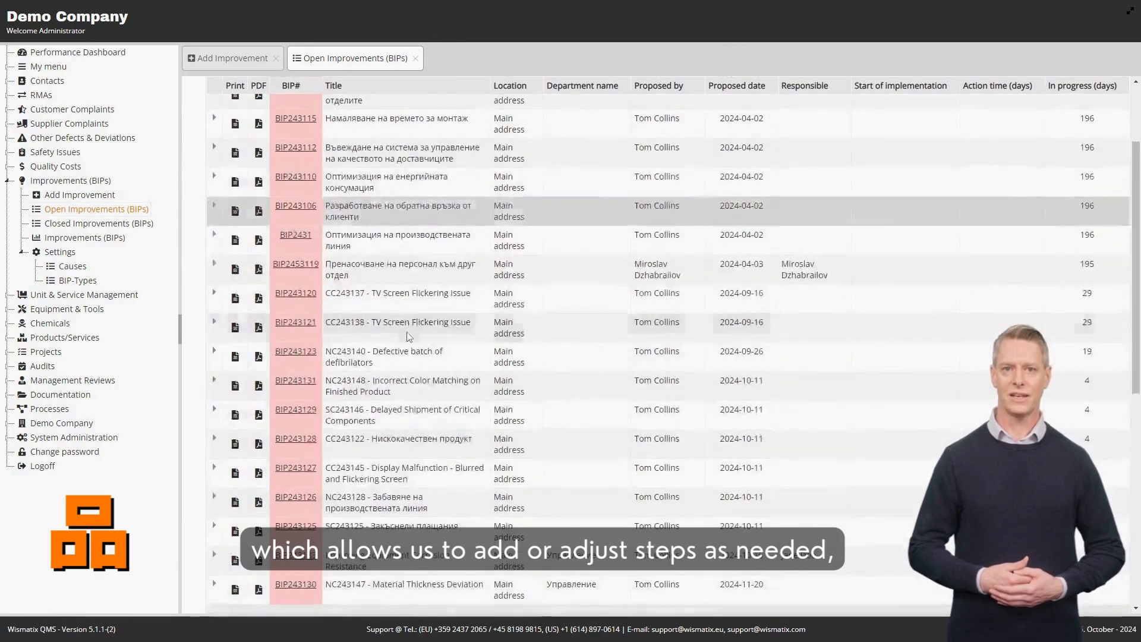
scroll(409, 336, down, 3)
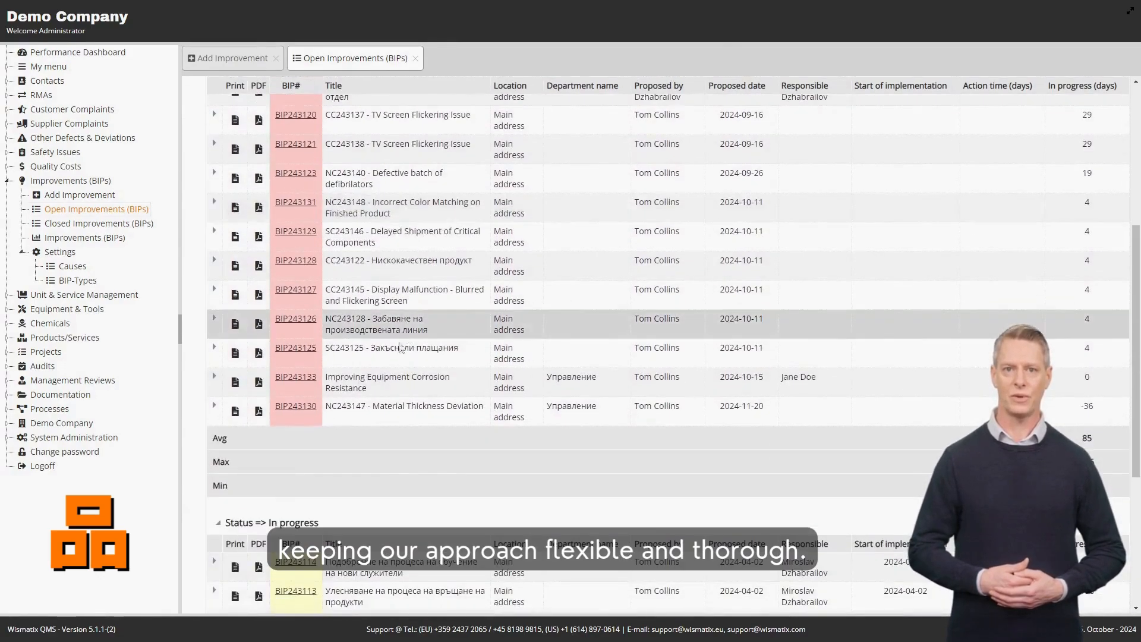
Step: Review the sections of the open Material Thickness Deviation improvement, set its BIP-Type to Product and its status to Completed, and save it
click(292, 409)
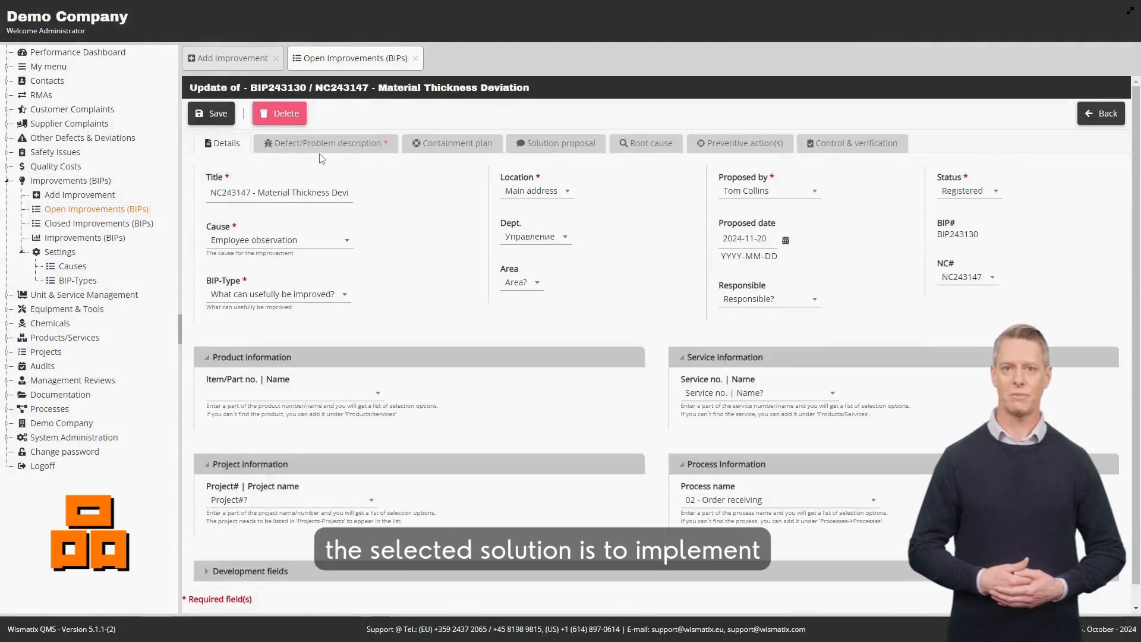
click(356, 148)
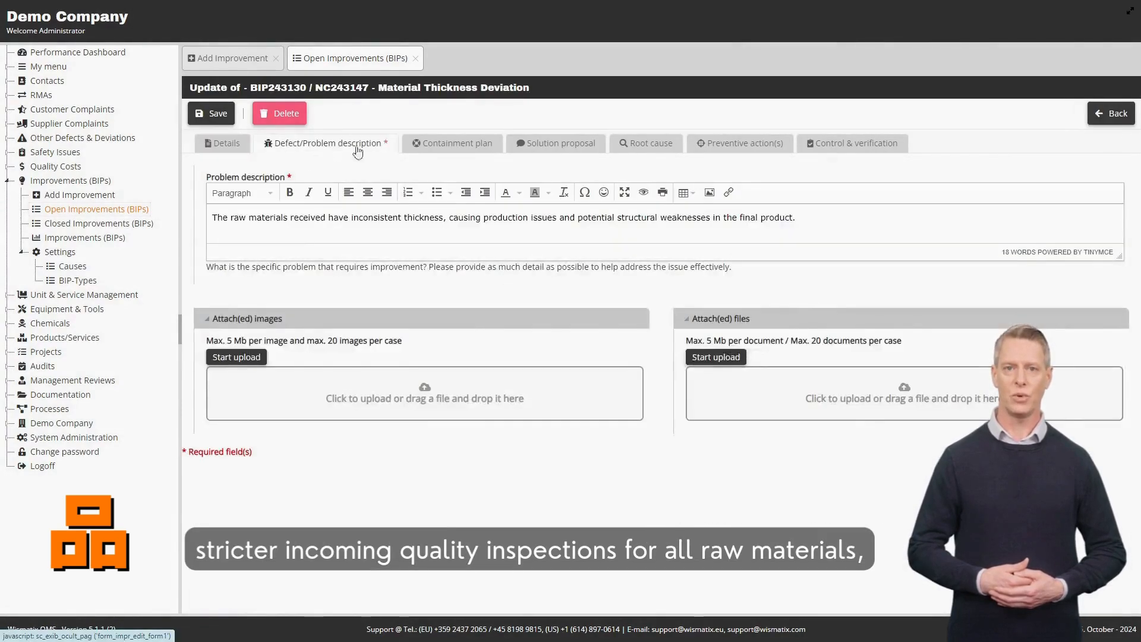
click(434, 149)
click(541, 147)
click(632, 147)
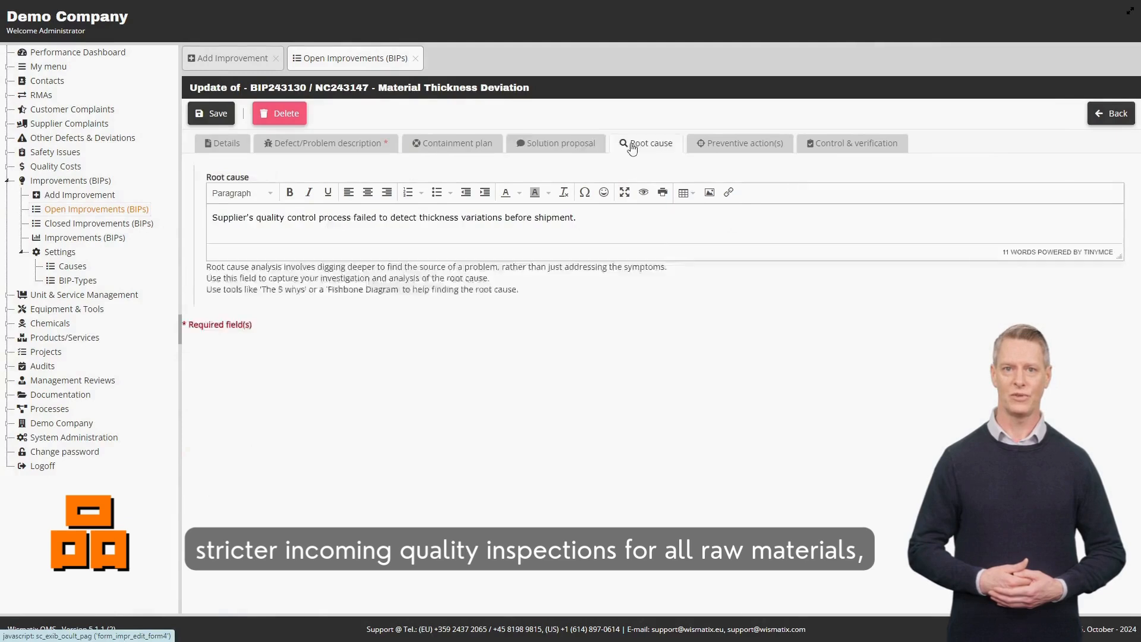
click(743, 143)
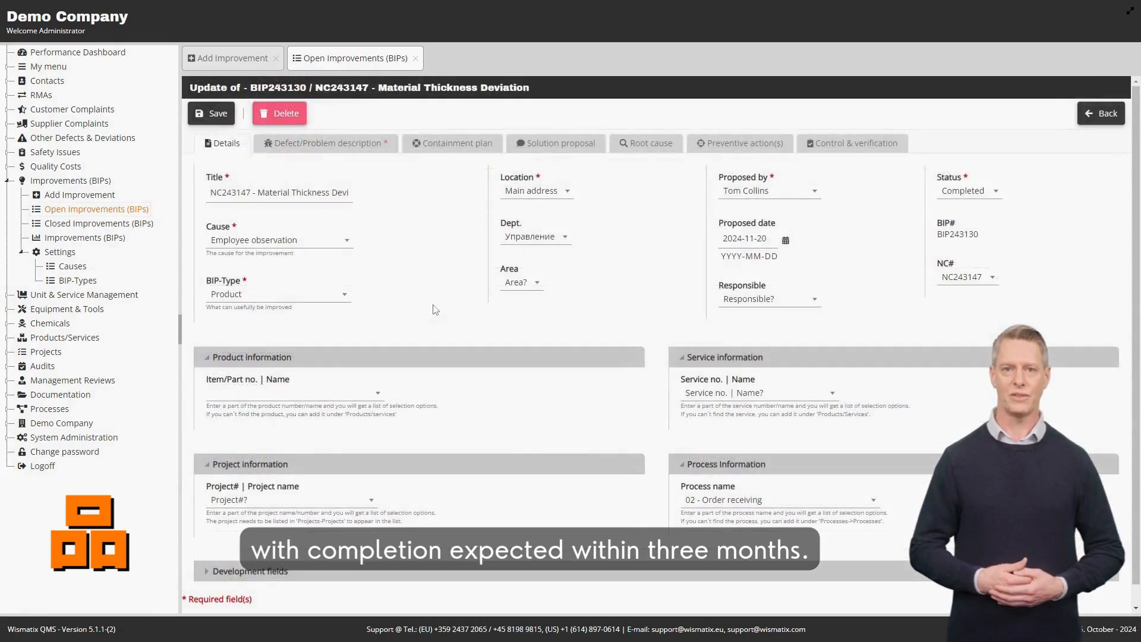
click(209, 114)
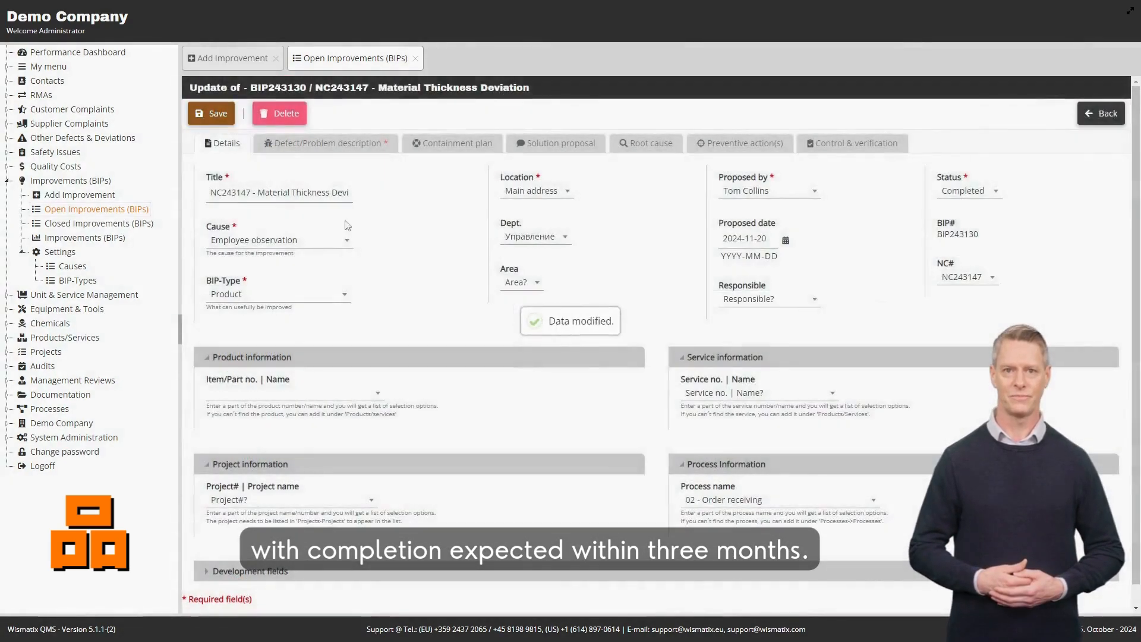
Step: Open the Material Thickness Deviation report from the closed improvements and examine its phases from problem description to implementation
click(92, 228)
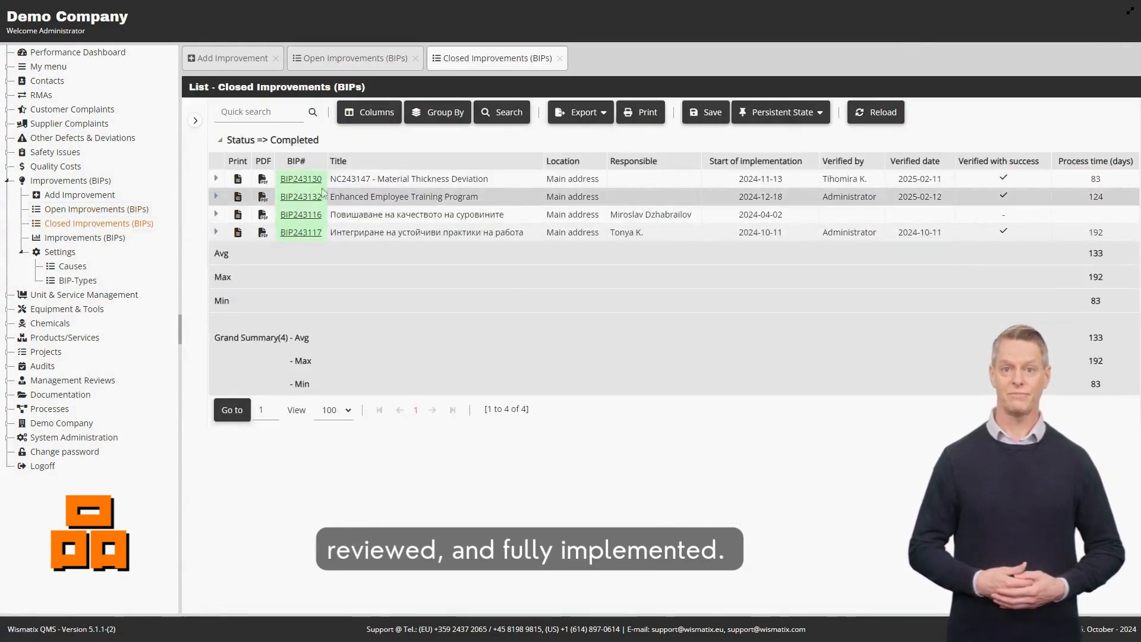
click(301, 182)
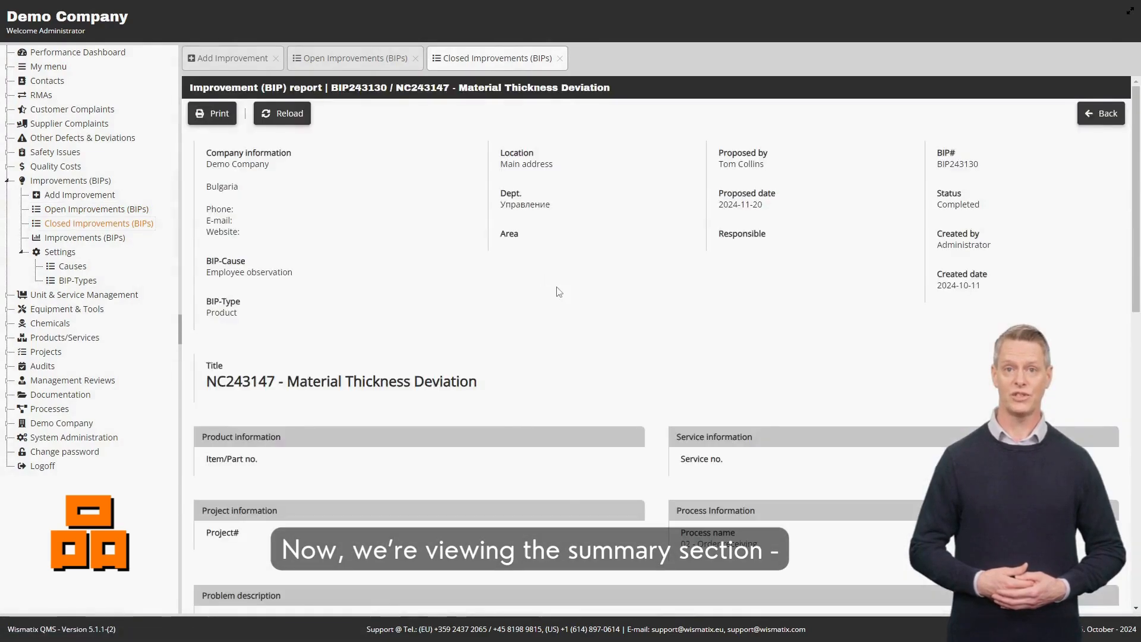
scroll(586, 273, down, 3)
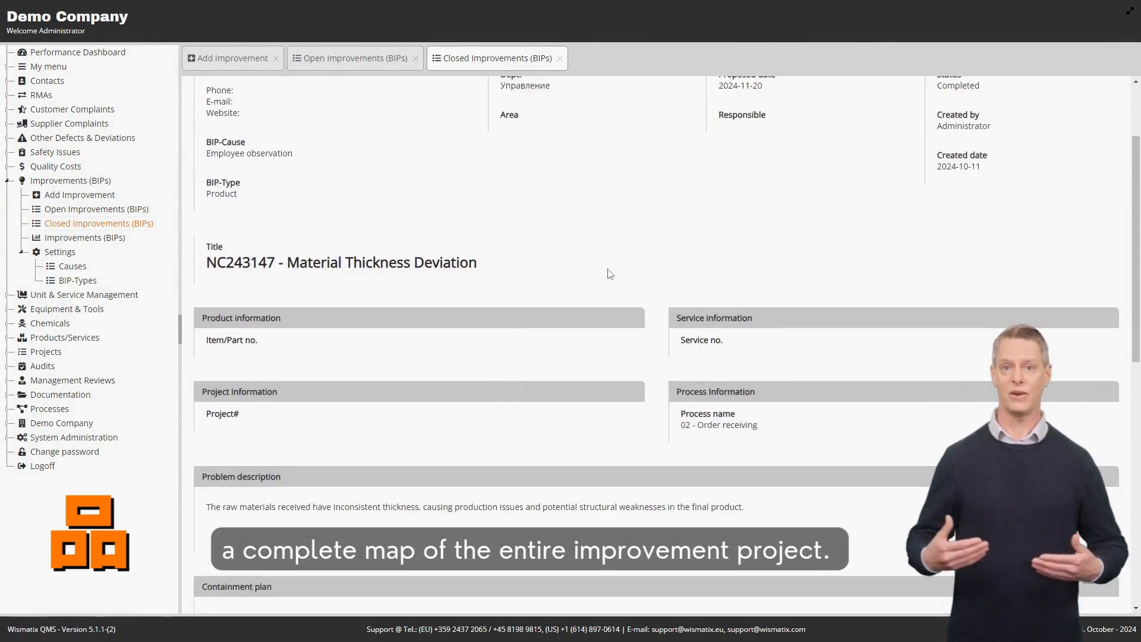
scroll(624, 279, down, 3)
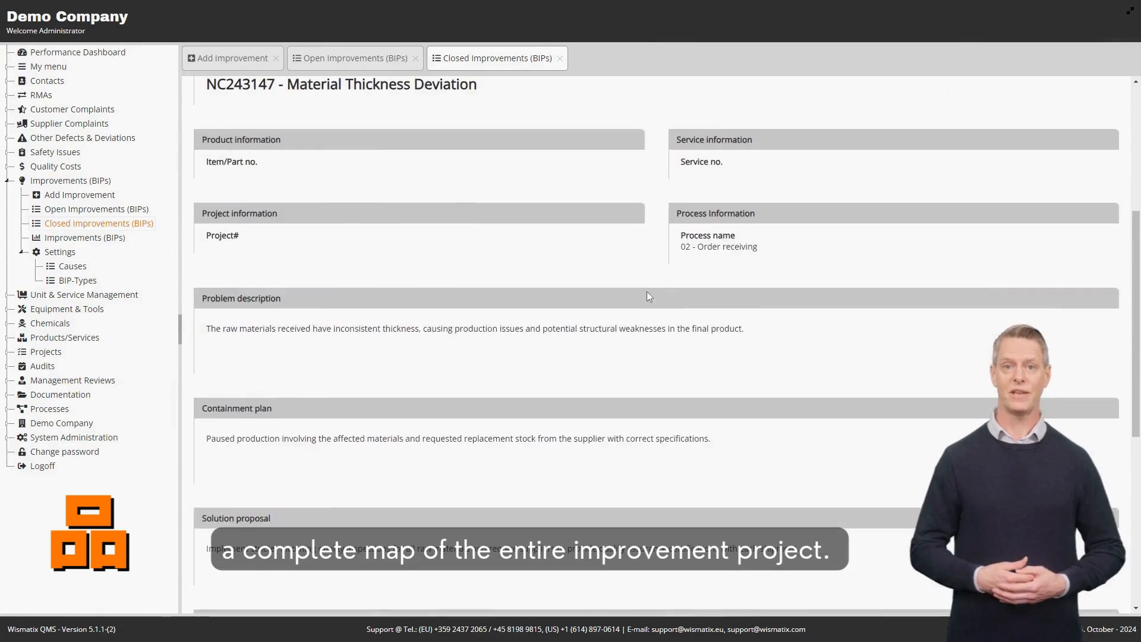
scroll(650, 296, down, 1)
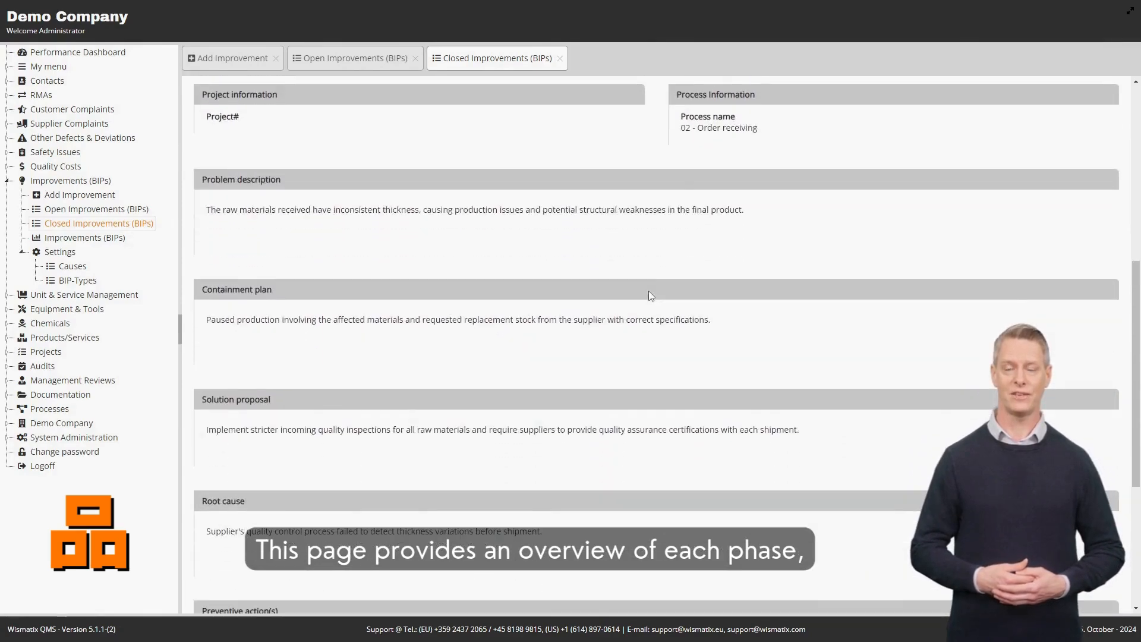
scroll(651, 296, down, 1)
scroll(651, 296, down, 4)
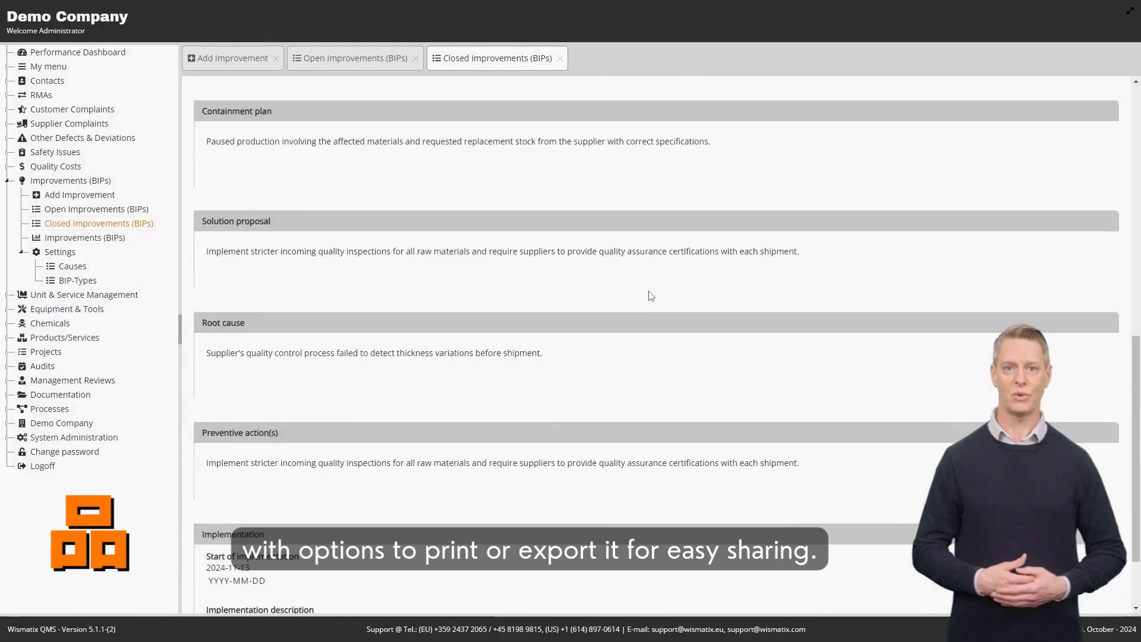
scroll(651, 296, down, 1)
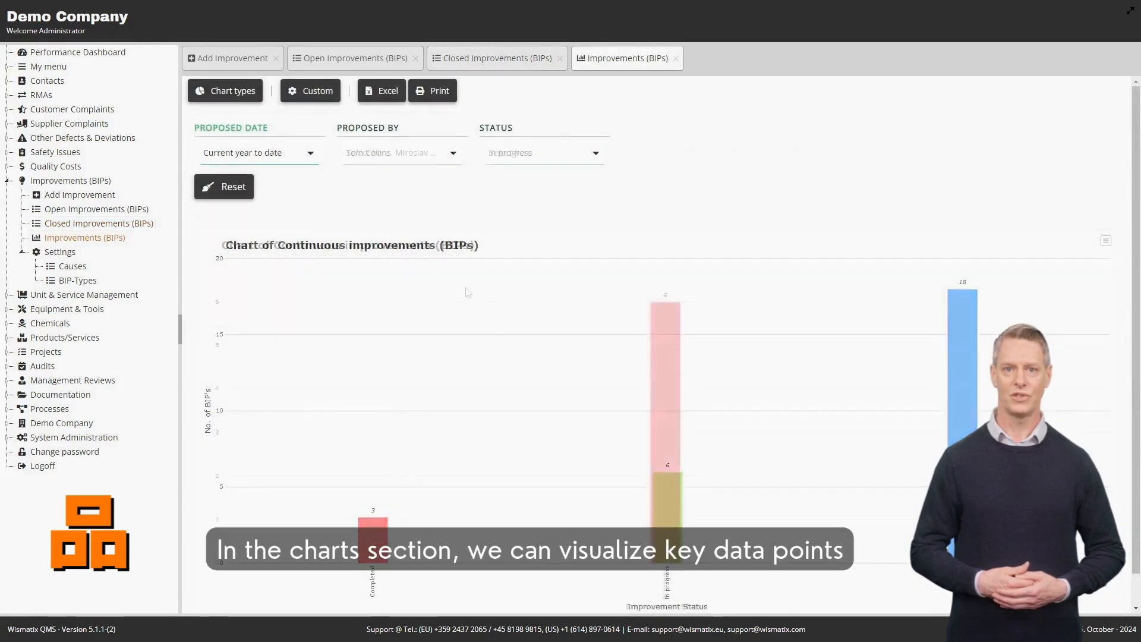
Step: Display the chart of continuous improvements as a pie chart and extend its status filter to all statuses
click(231, 93)
click(221, 140)
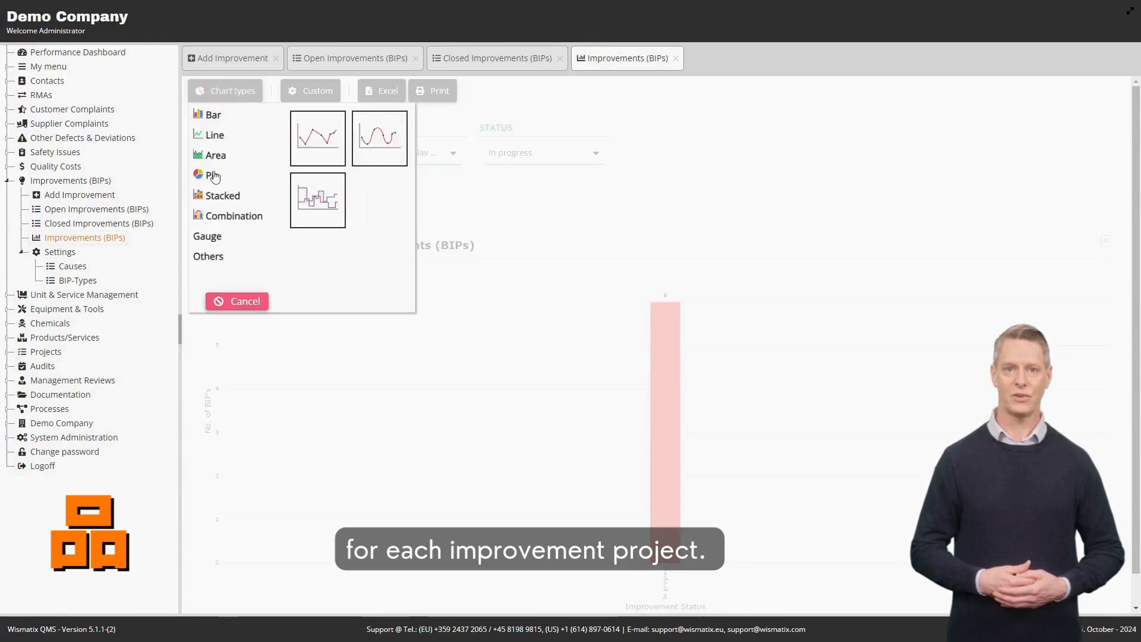
click(214, 175)
click(315, 146)
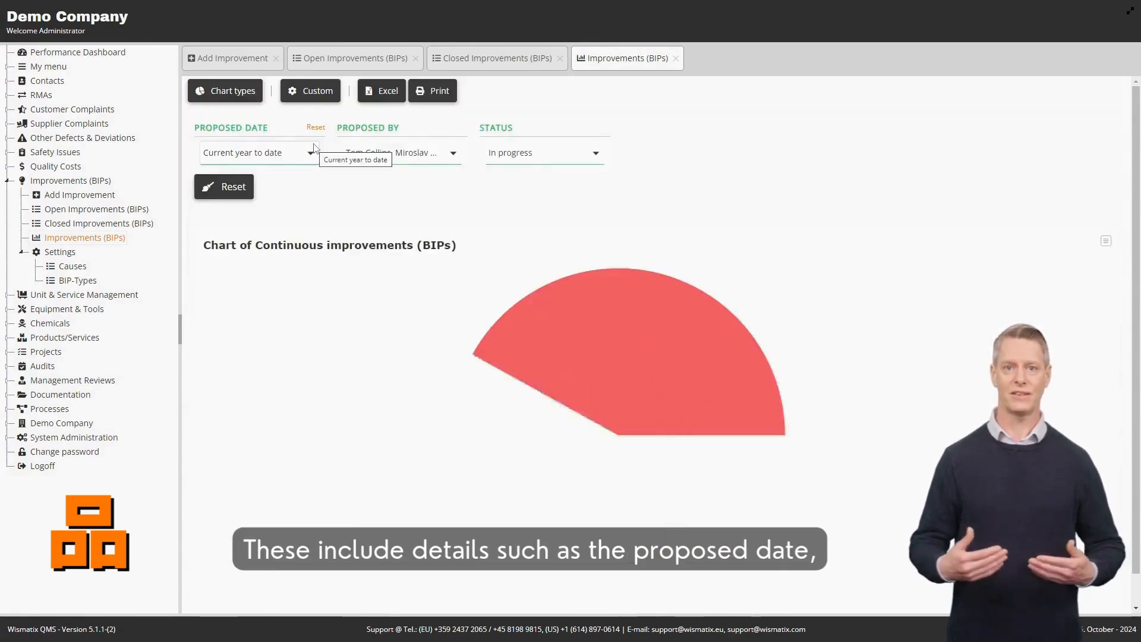
click(505, 156)
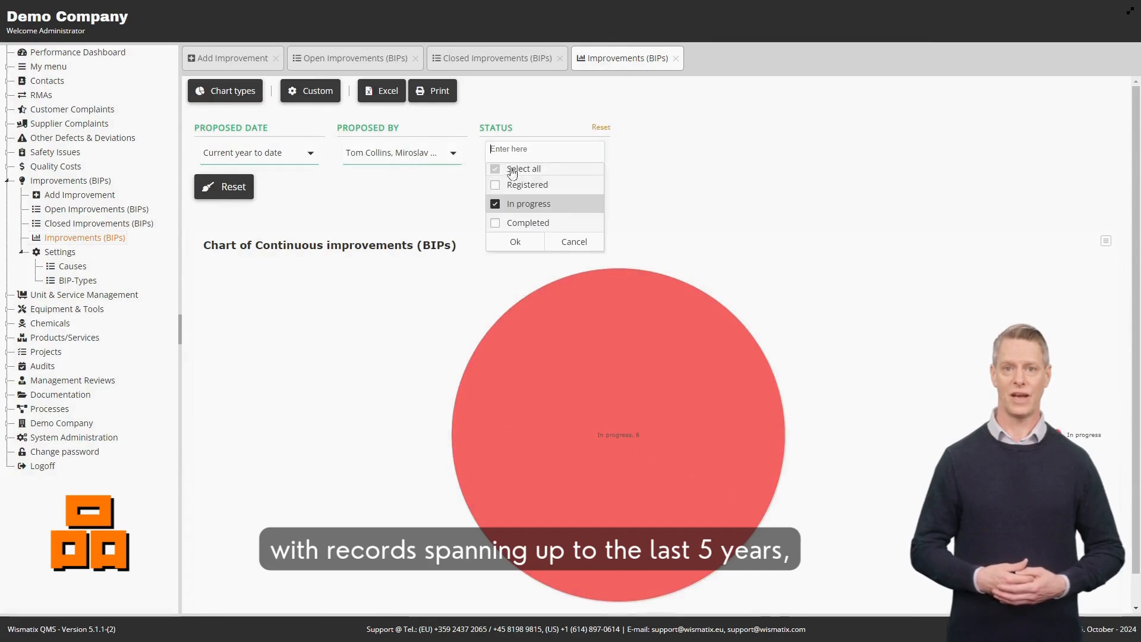
click(495, 169)
click(513, 241)
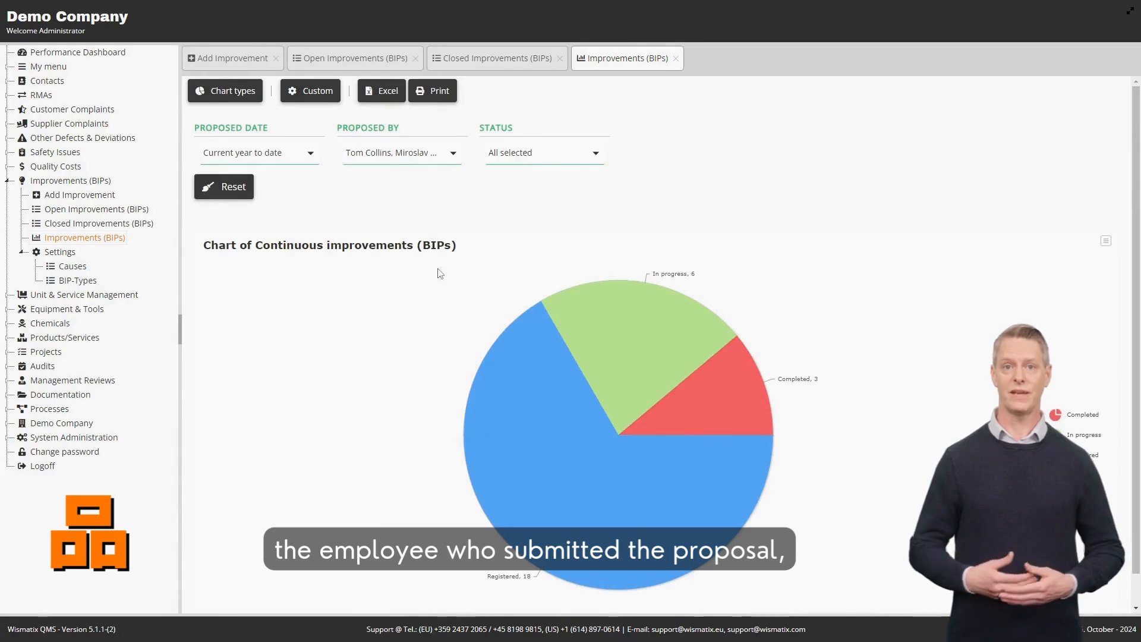
Step: Add the improvement cause "Environmental Exposure" in English / US with the description "Issues arising from harsh environmental conditions impacting equipment perfromance." and check the causes list
click(70, 267)
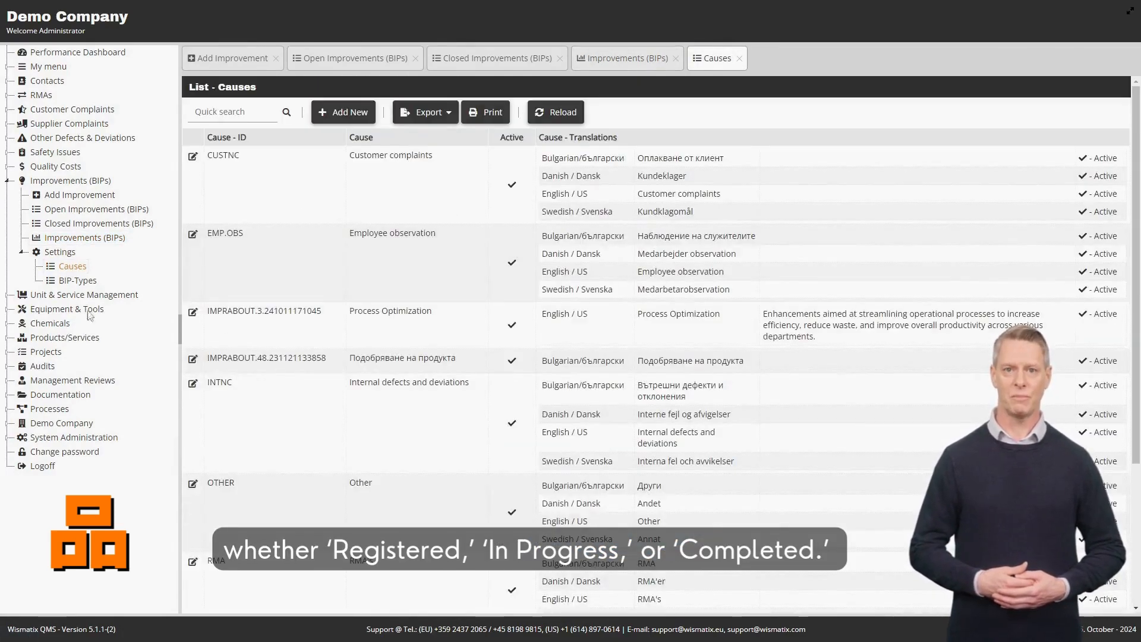
click(351, 113)
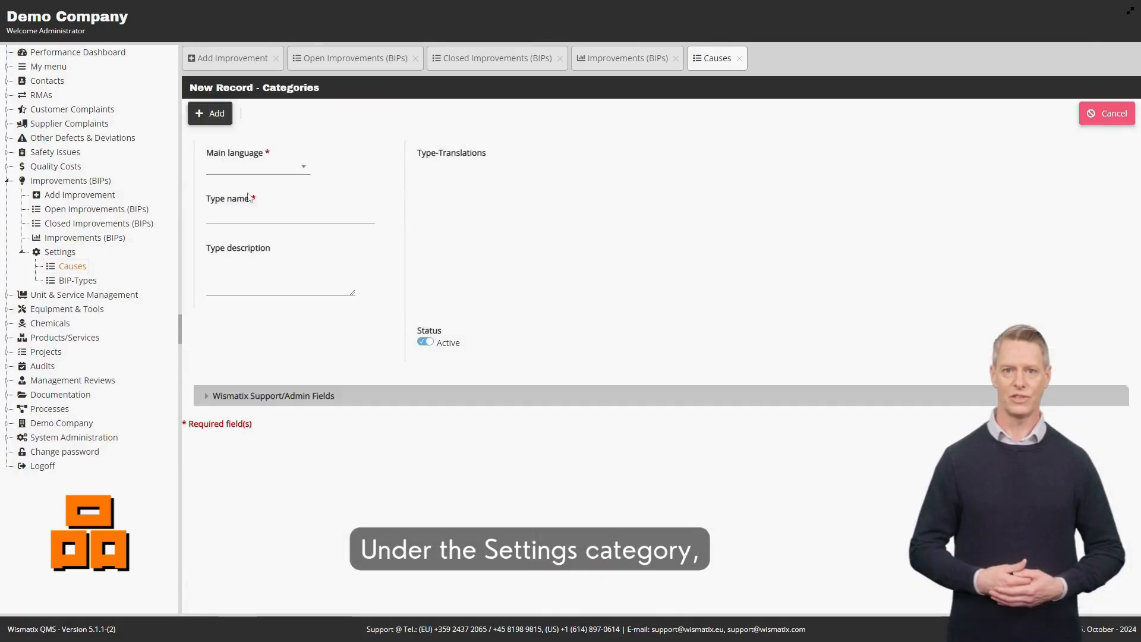
click(255, 167)
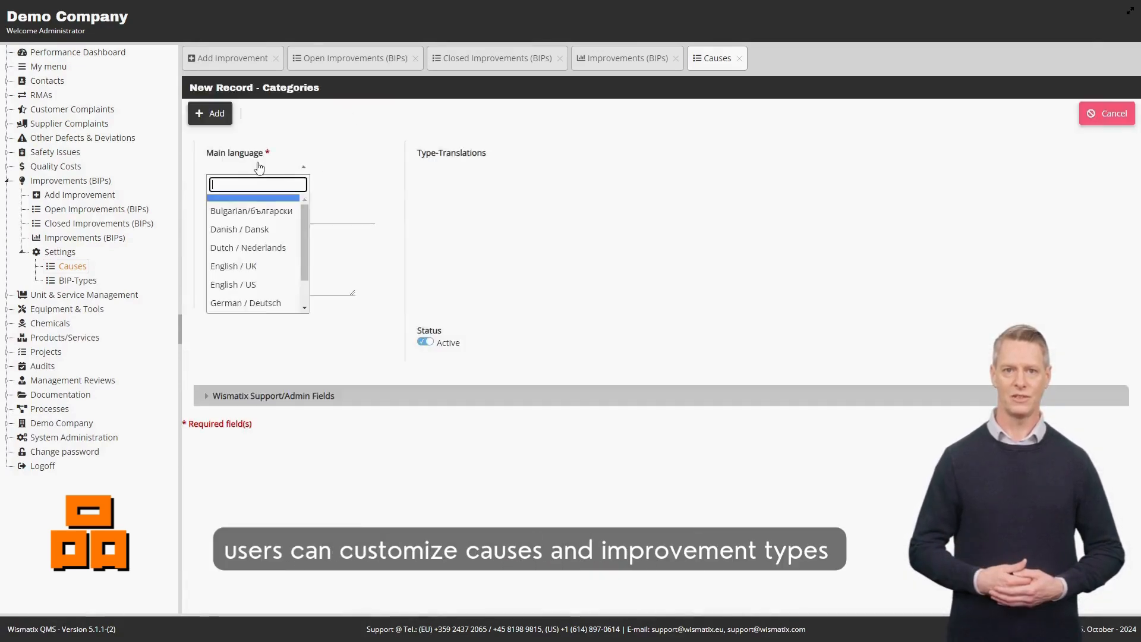
click(240, 284)
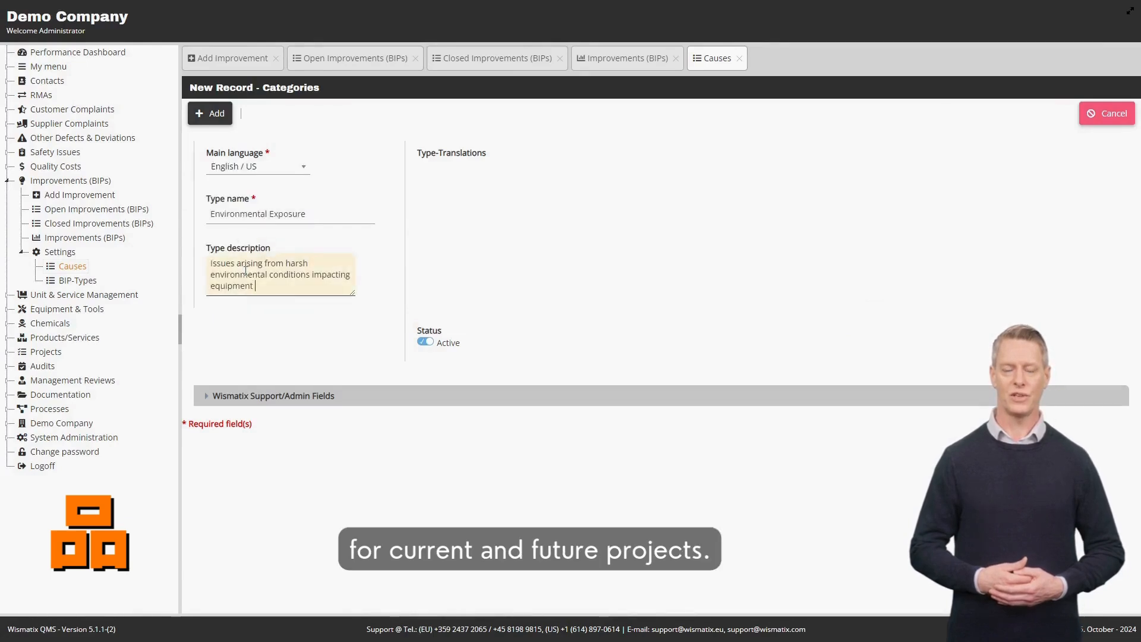
text(perfromance)
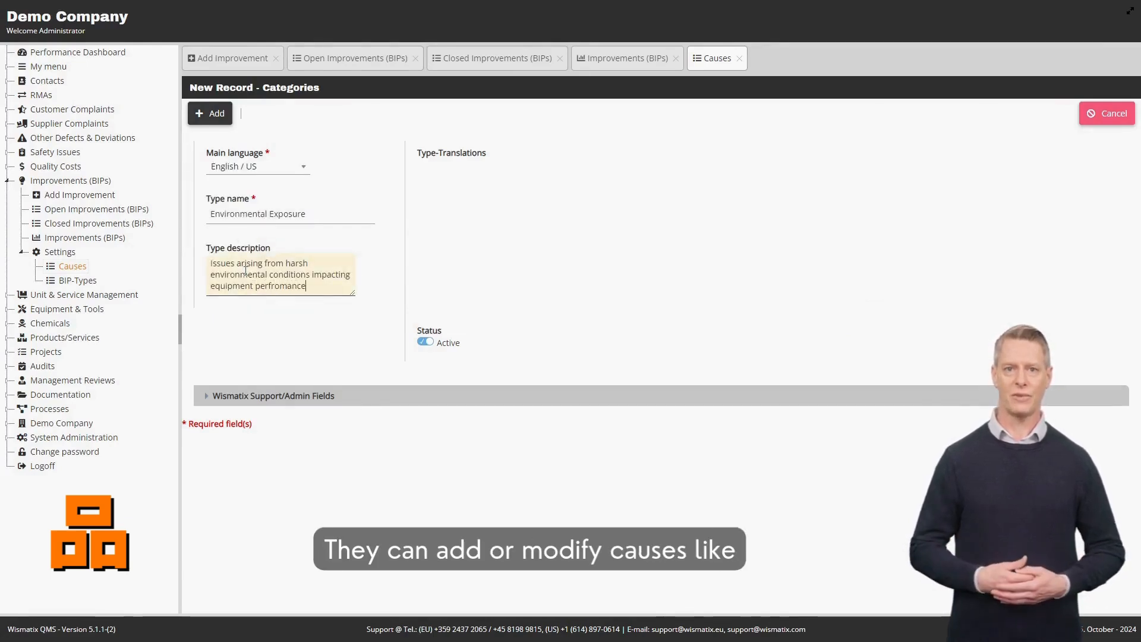
text(.)
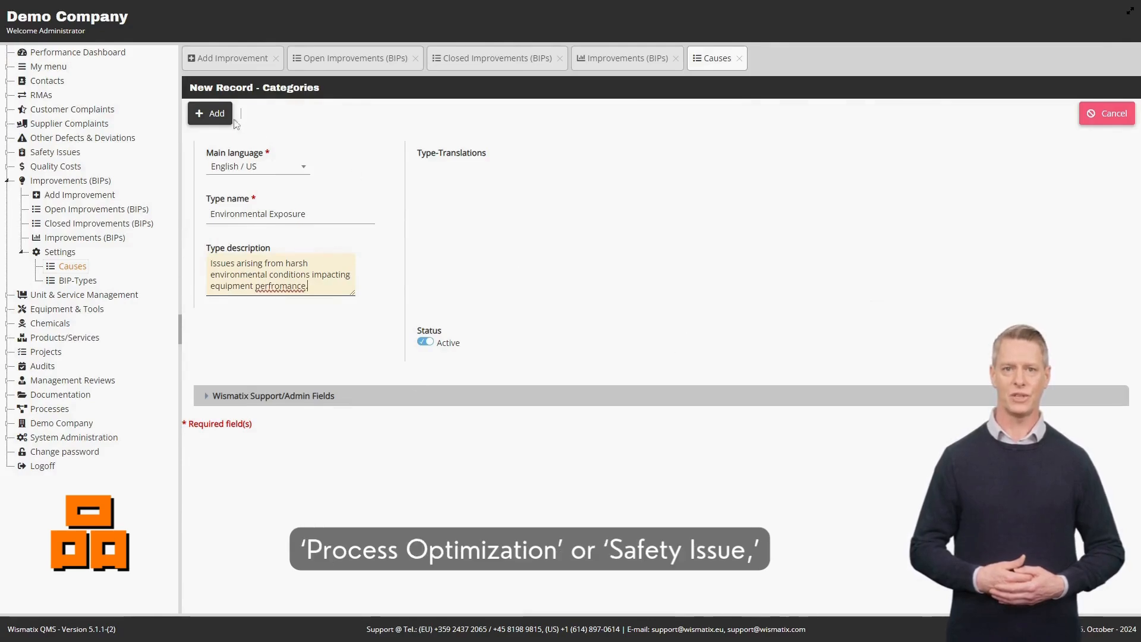
click(214, 116)
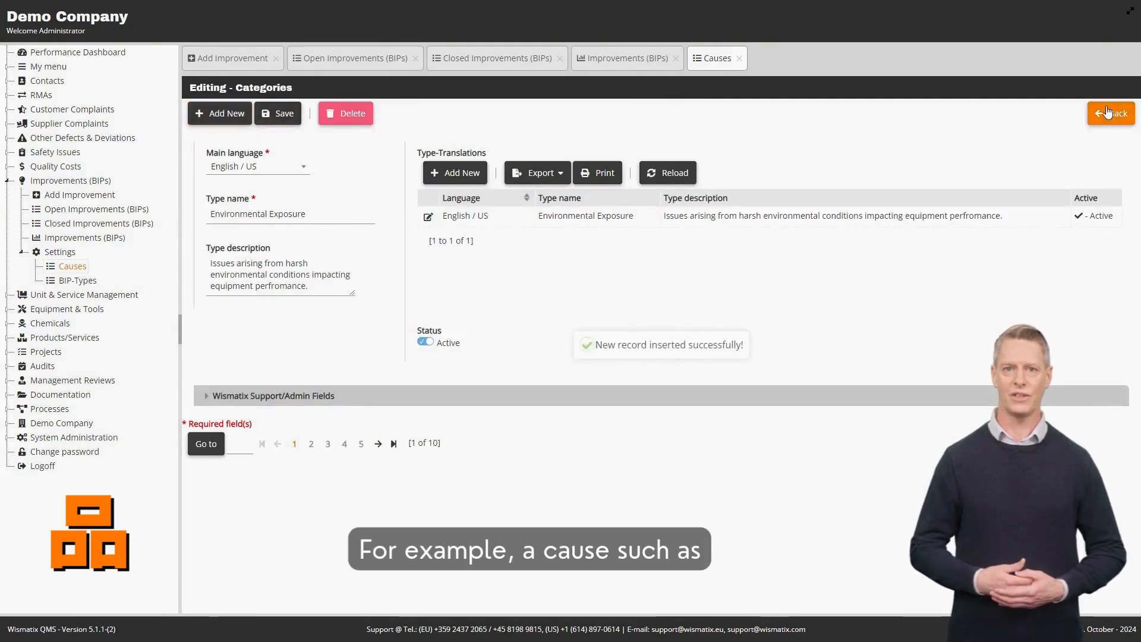
click(1108, 113)
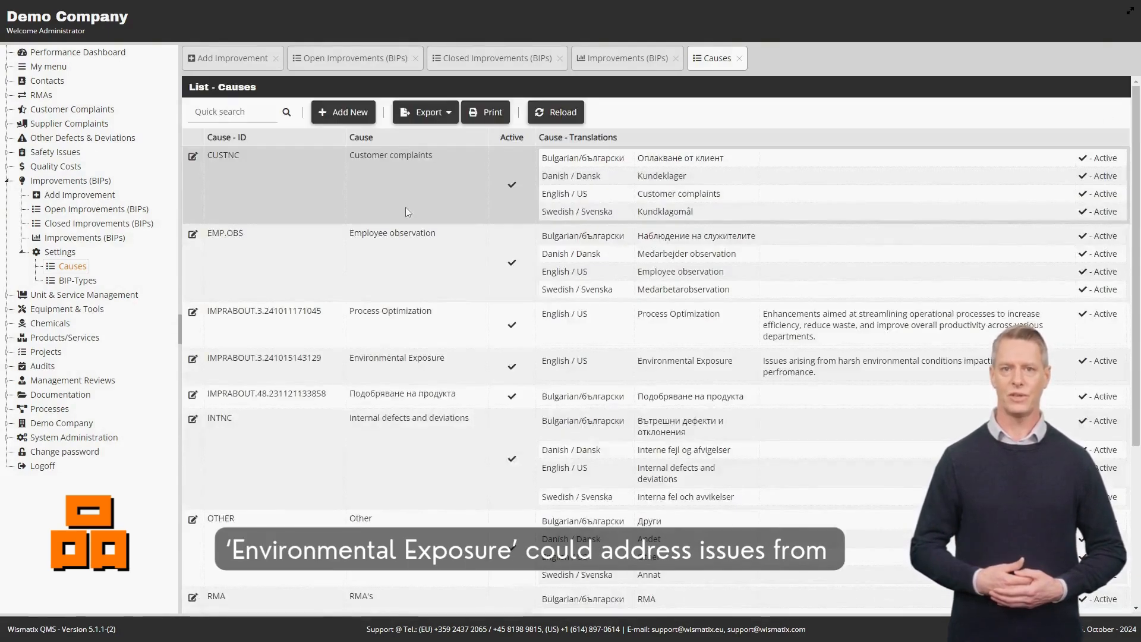
scroll(395, 318, down, 1)
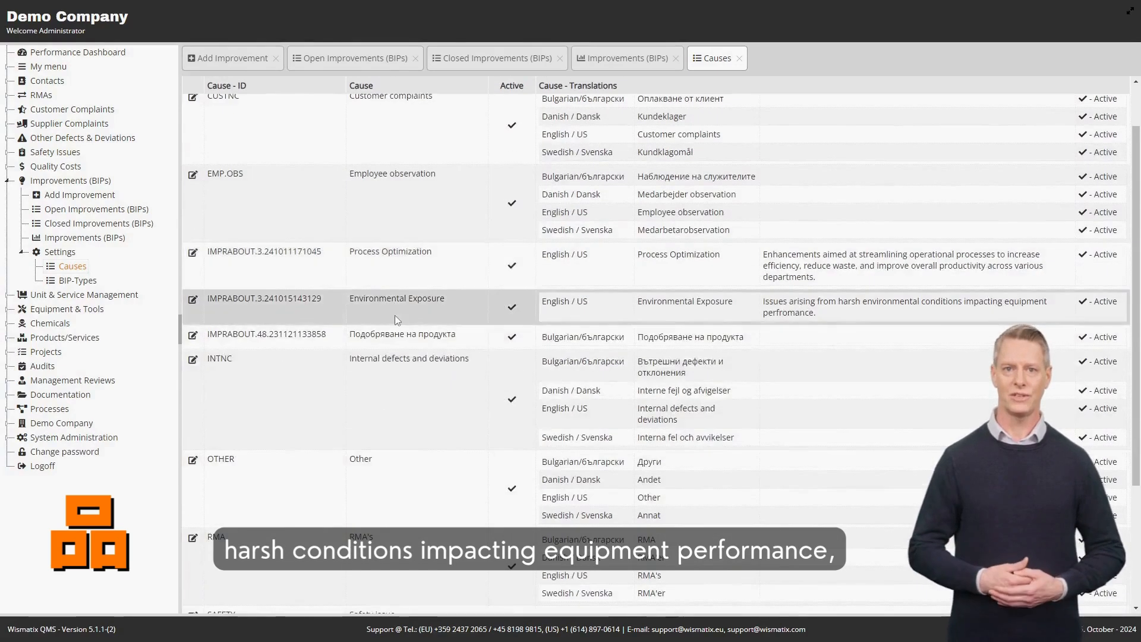
scroll(394, 315, down, 3)
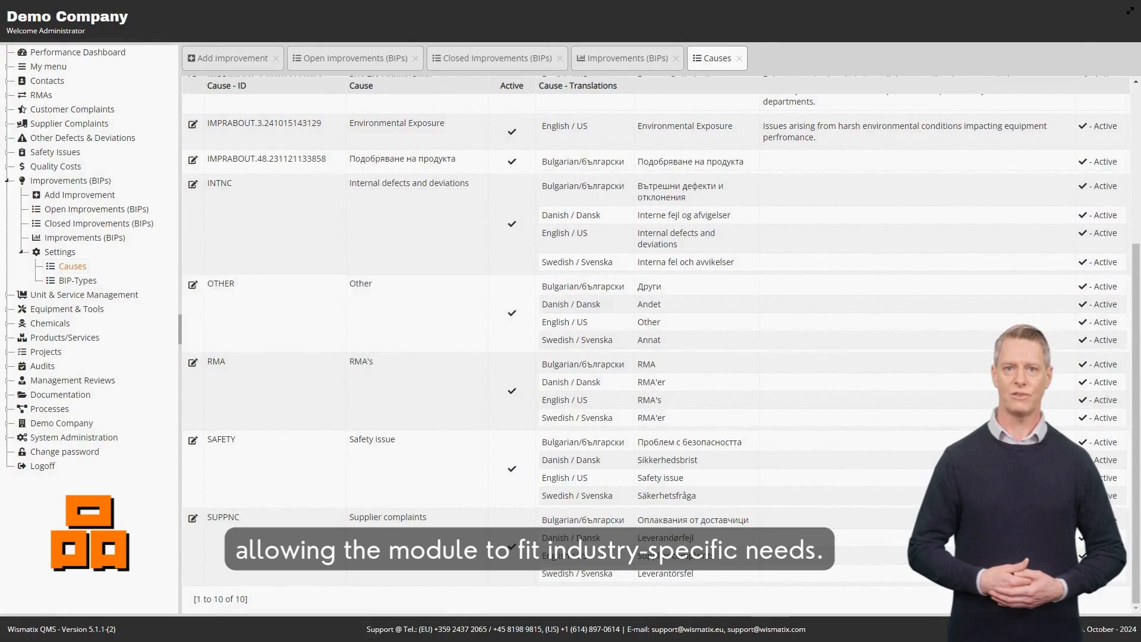
Step: Add the BIP-Type "Marine Resilience" in English / US with the description "Proposals related to enhancing equipment durability in marine environments."
click(77, 280)
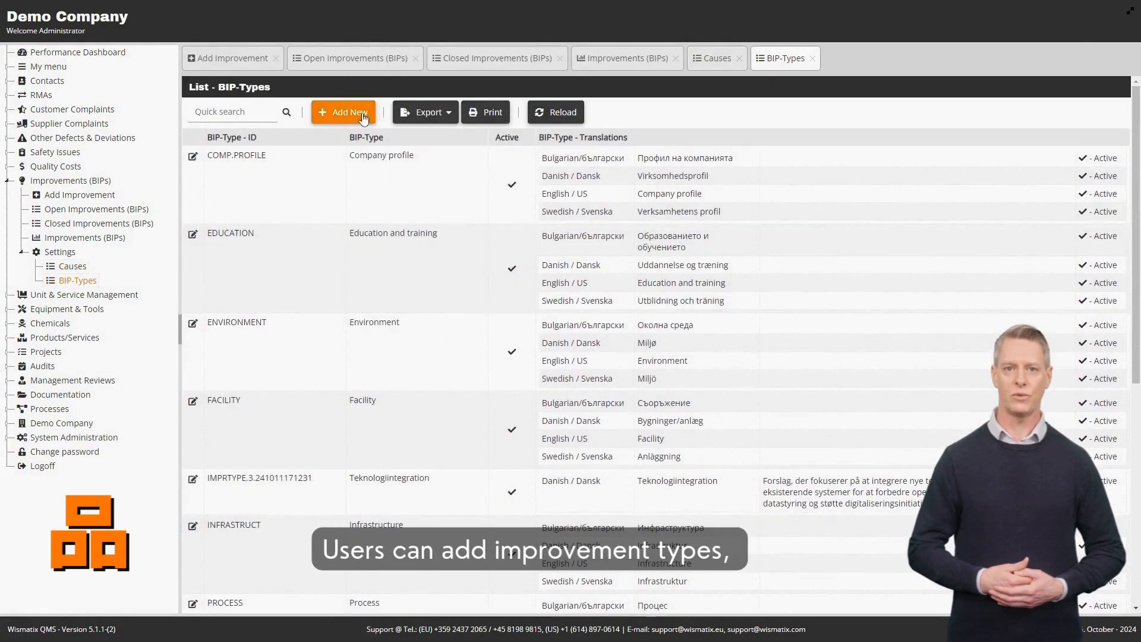
click(364, 119)
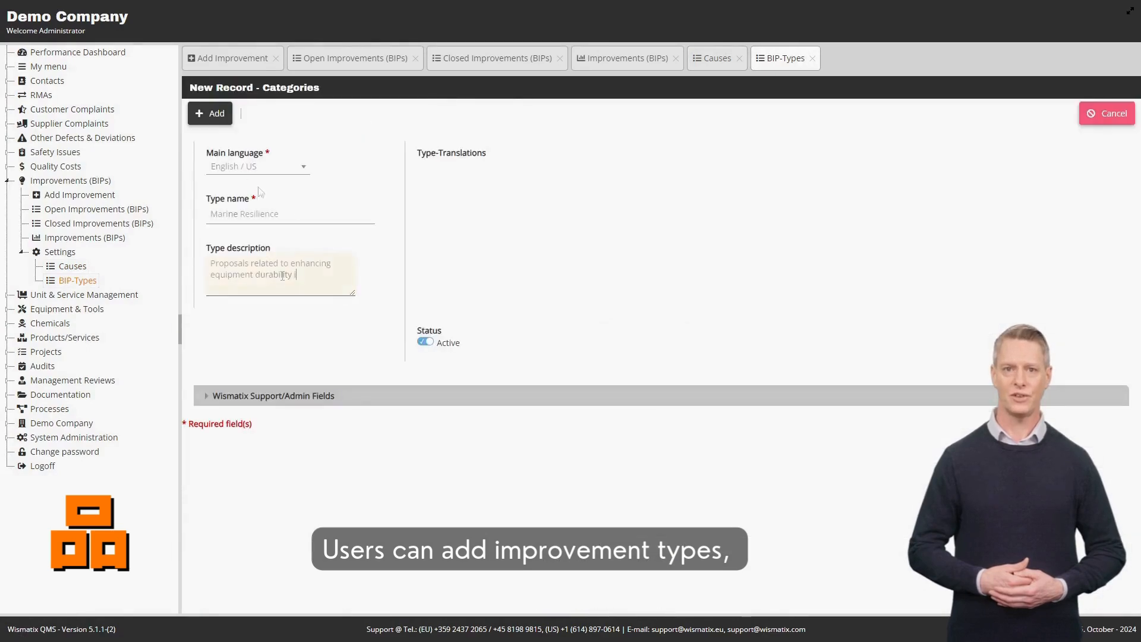
text(in mar)
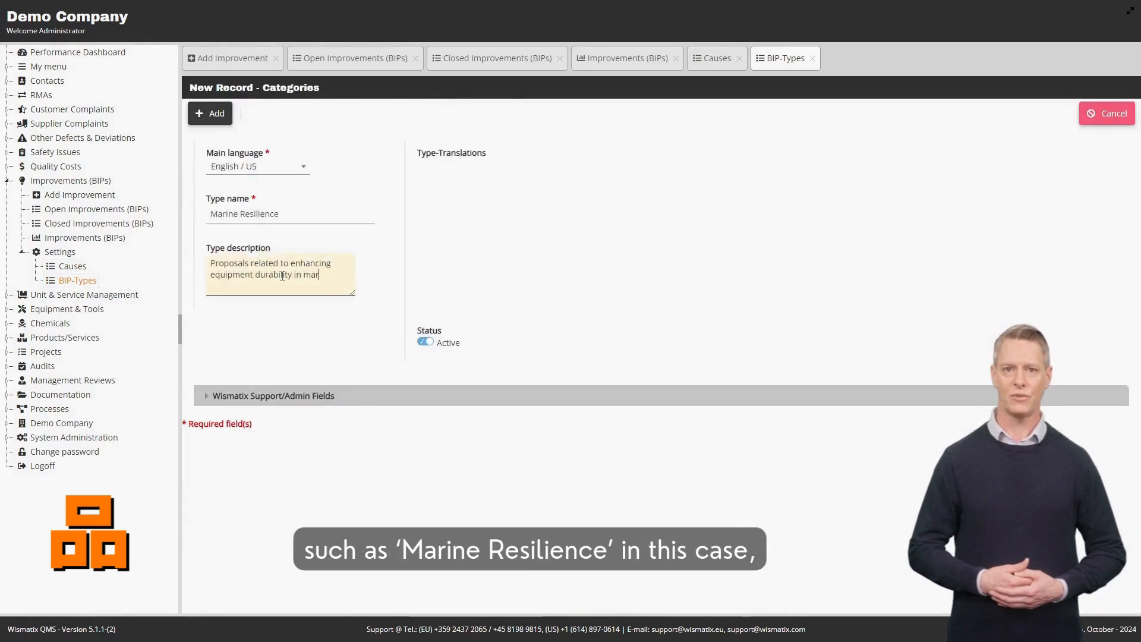
text(ine environments.)
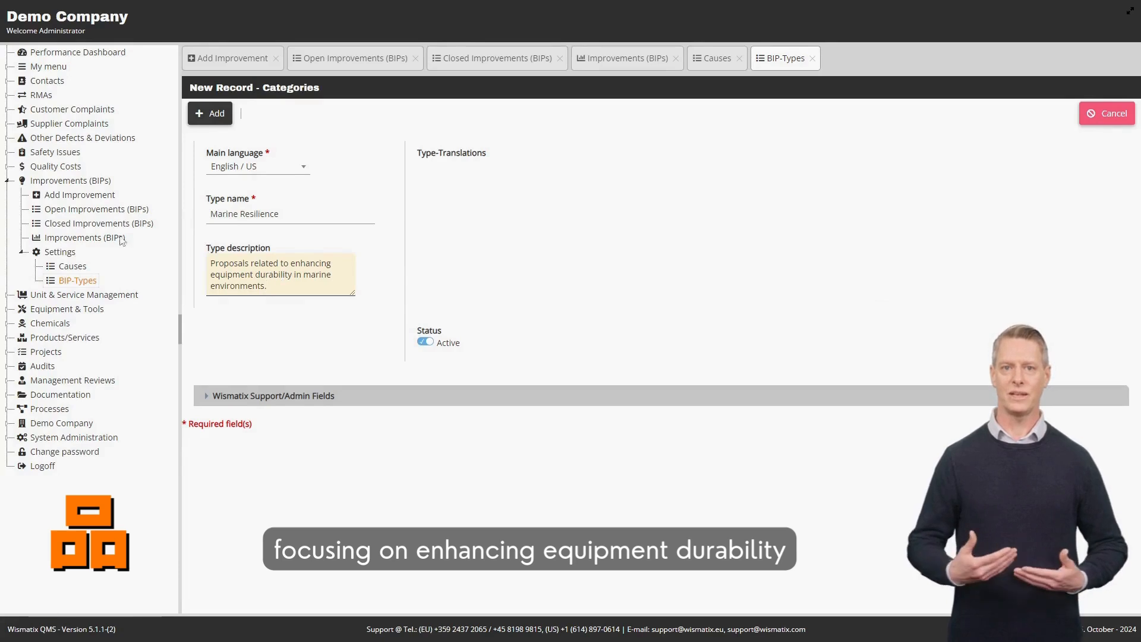
click(202, 115)
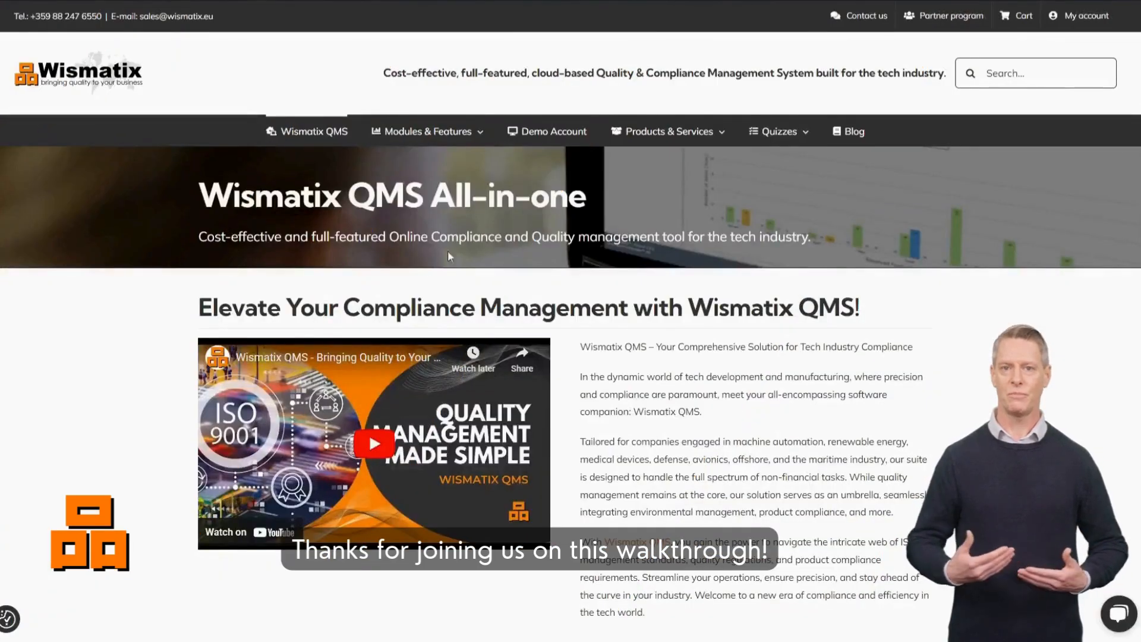
Step: Open the Improvements (BIPs) module page on the Wismatix website and examine its module features, user advantages and company benefits
mouse_move(428, 132)
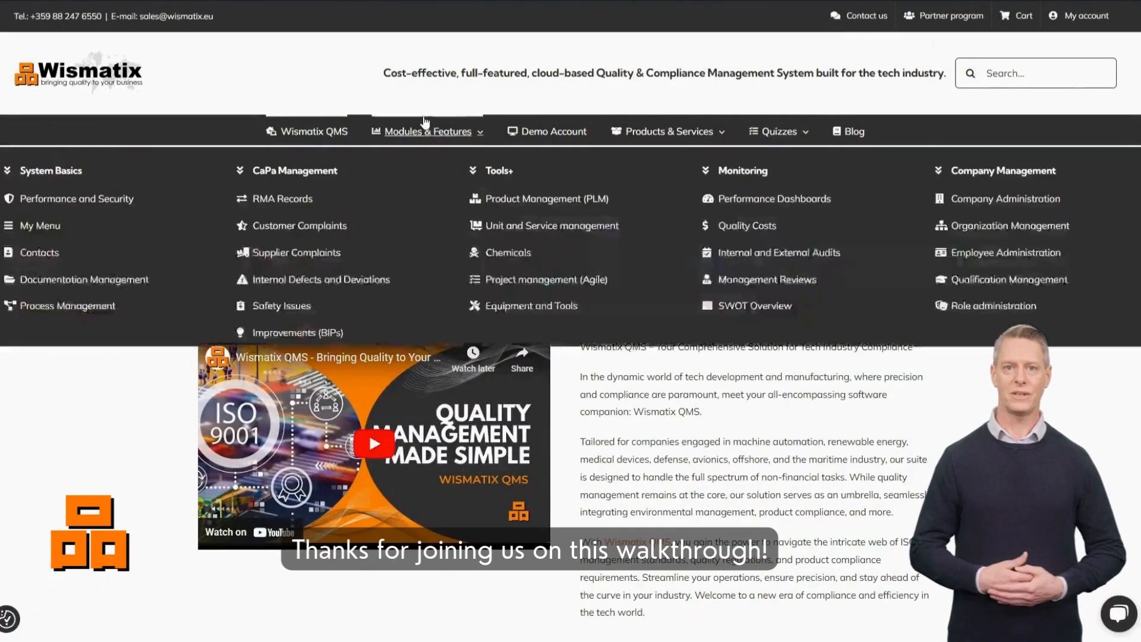
click(281, 333)
scroll(286, 332, down, 2)
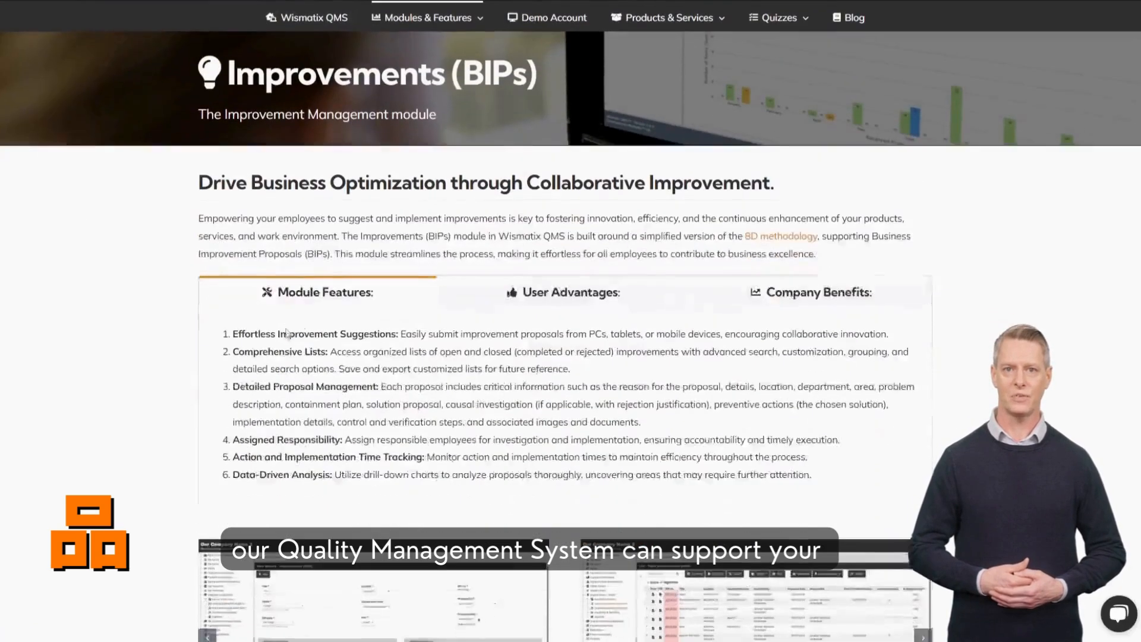
scroll(487, 291, down, 1)
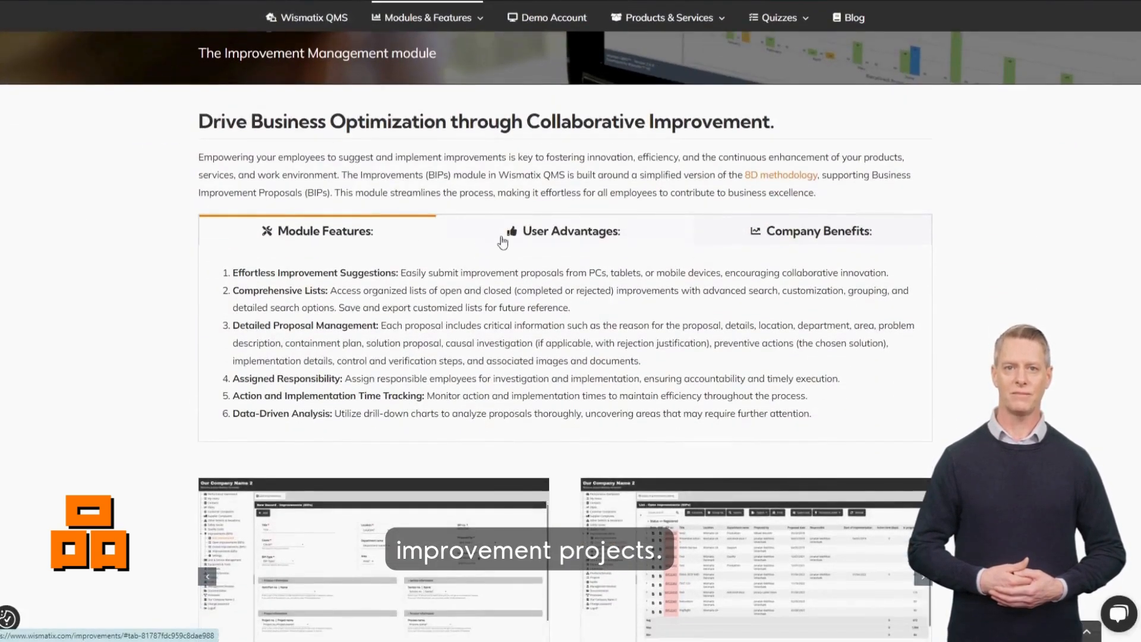
scroll(502, 240, down, 1)
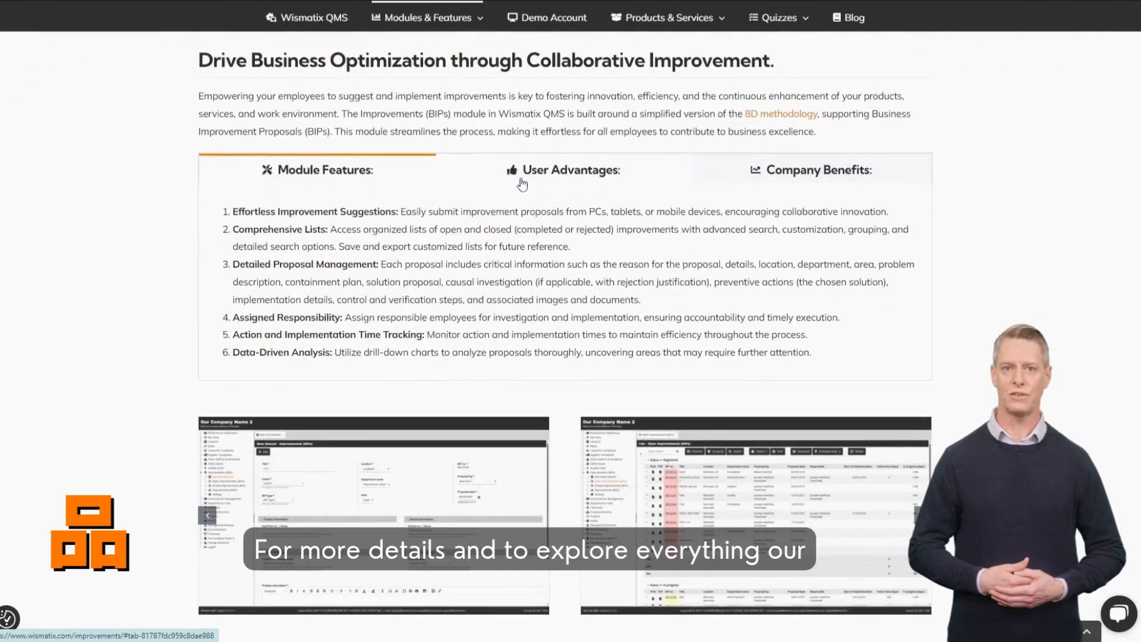
click(521, 185)
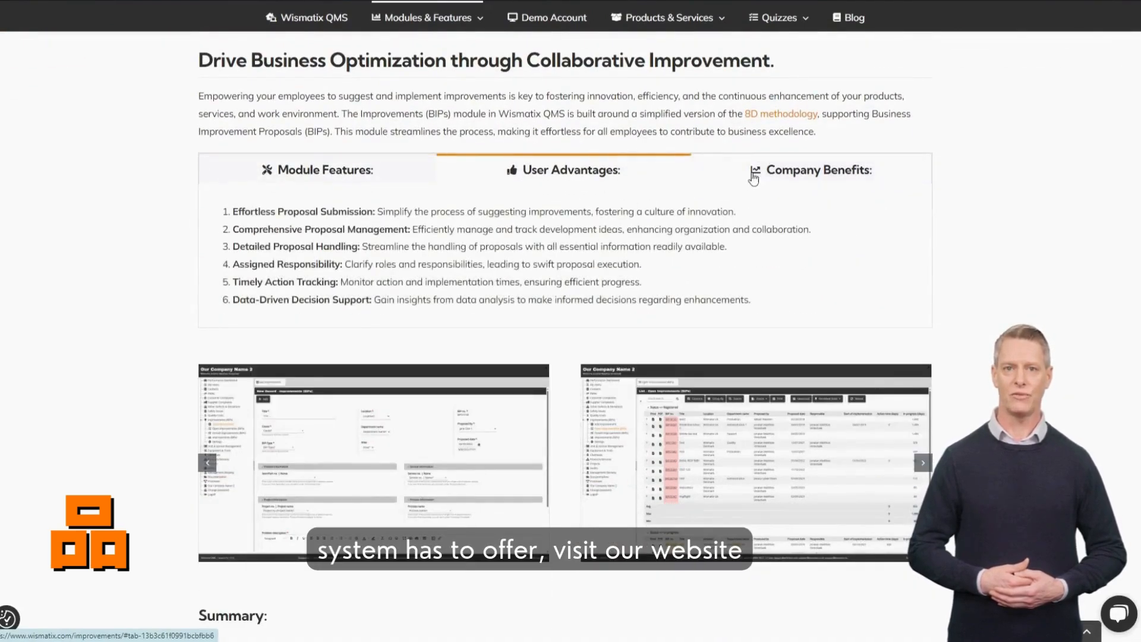
click(754, 177)
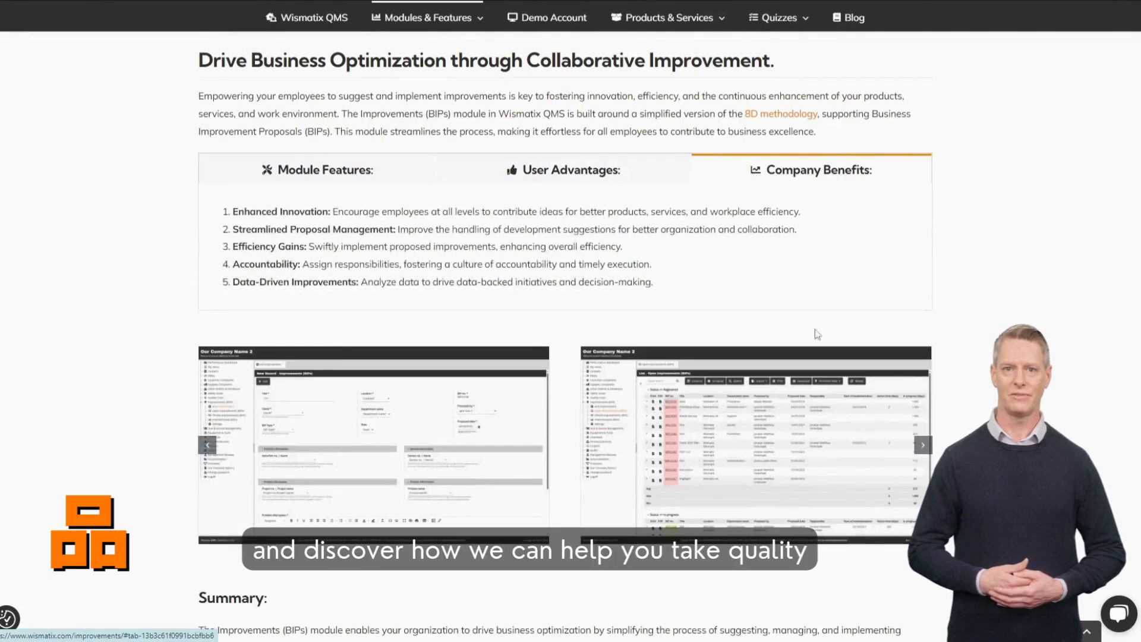